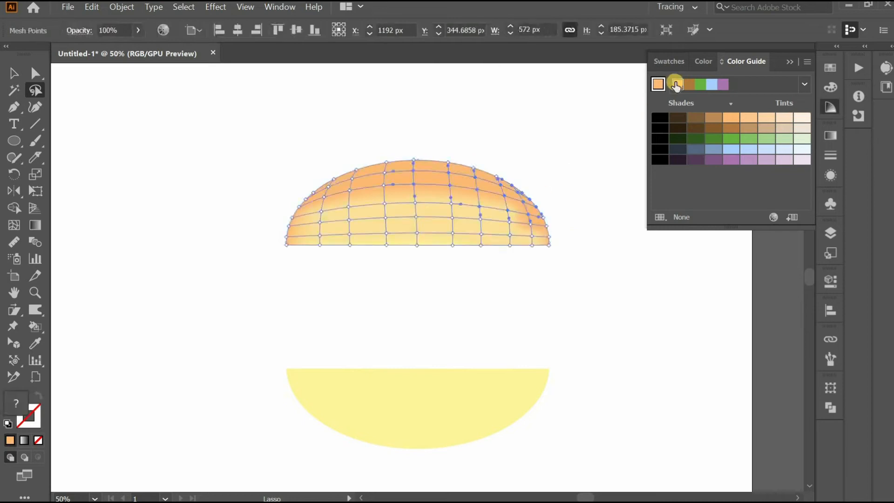
- Recolour the selected mesh points of the top bun, shading its crown orange and blending the lower part into pale cream
click(678, 84)
drag(331, 172, 309, 184)
click(678, 84)
drag(458, 144, 347, 172)
click(663, 137)
mouse_move(335, 206)
mouse_down()
mouse_move(404, 115)
mouse_move(446, 136)
mouse_move(425, 162)
mouse_up()
click(677, 85)
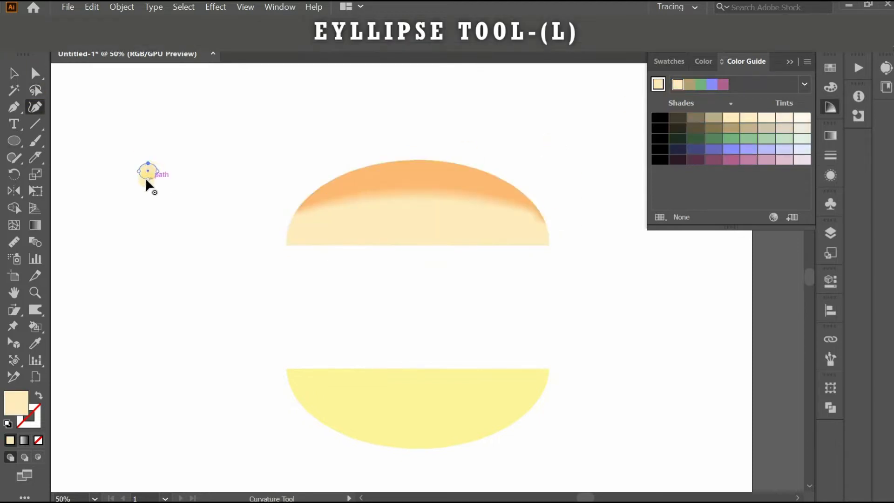
- Shape a small cream ellipse into a seed and copy it into a scattered cluster of nine seeds beside the bun
key(v)
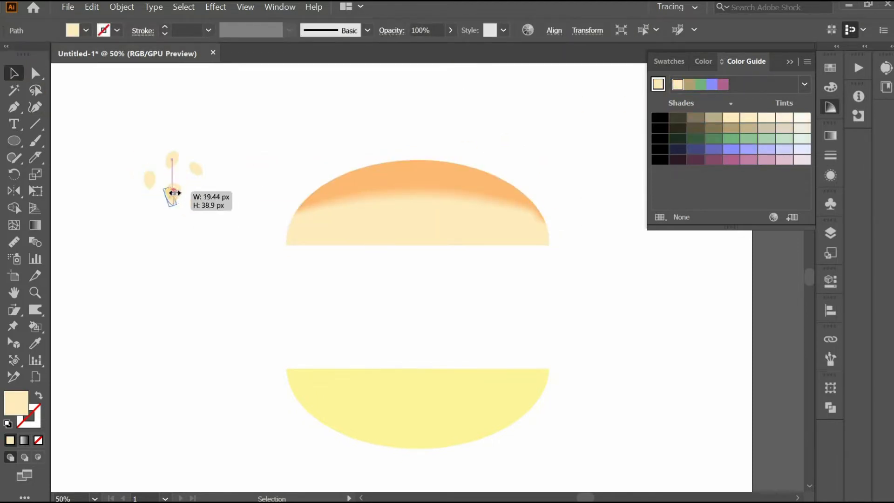
drag(192, 195, 154, 172)
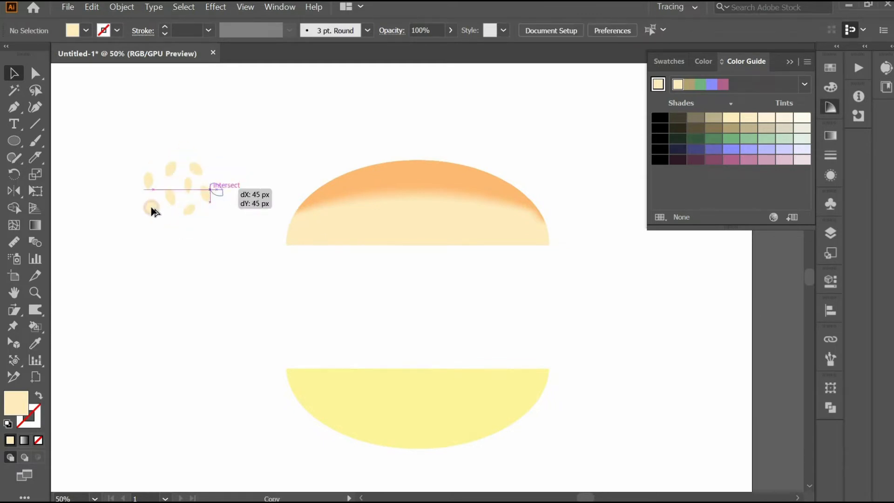
drag(154, 212, 156, 208)
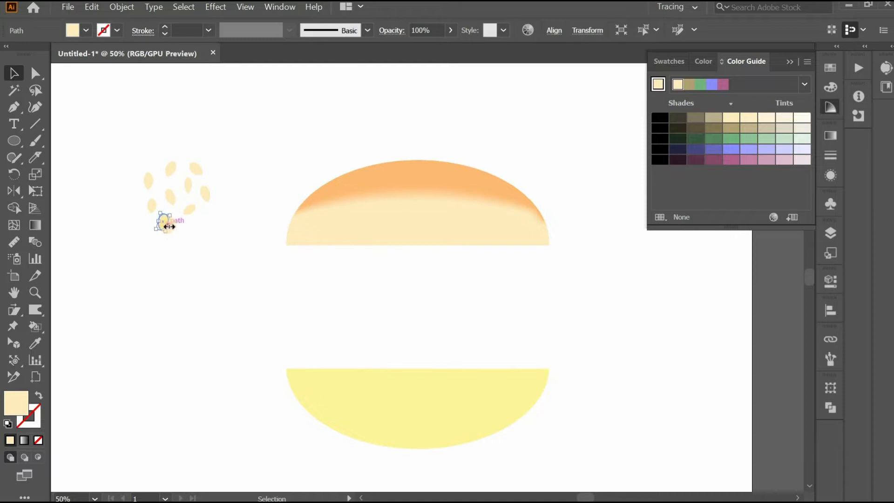
- Apply a drop shadow to all the seeds with a 1 px X offset, 4 px Y offset and 2 px blur
drag(215, 242, 142, 160)
click(215, 7)
mouse_move(261, 156)
click(379, 156)
click(412, 147)
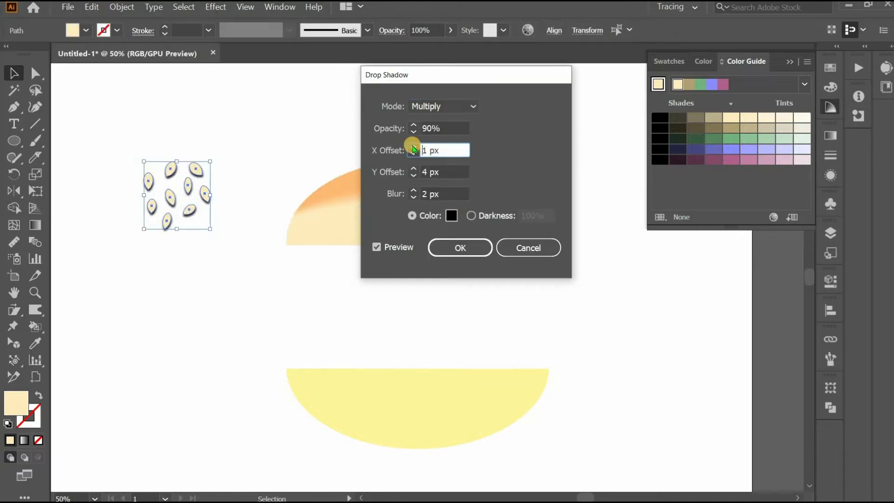
click(414, 133)
click(463, 107)
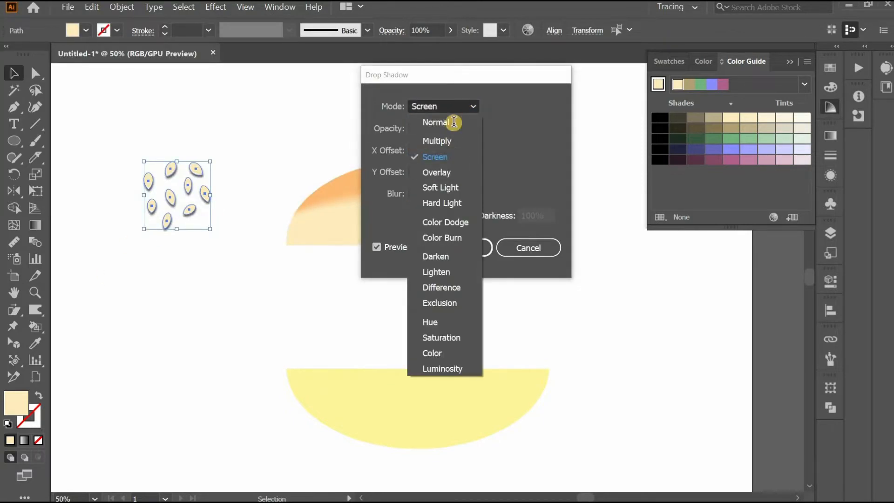
click(471, 215)
key(Return)
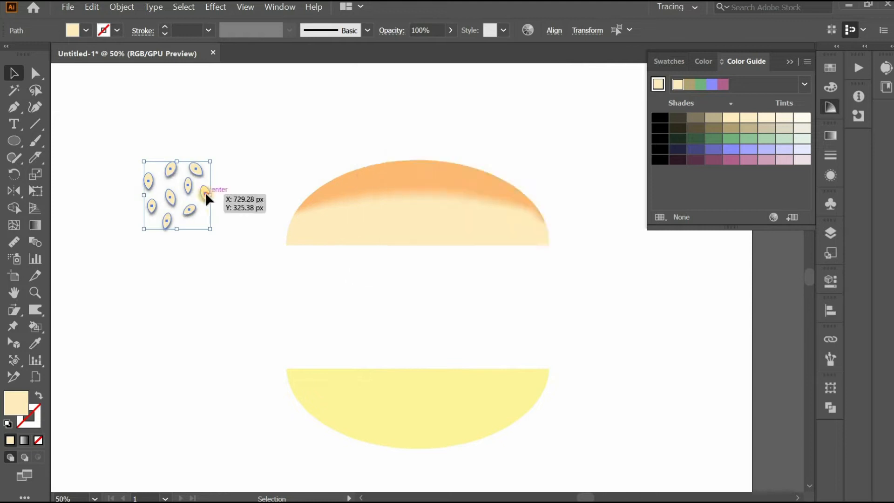
- Fill the seeds with a radial gradient running from white to pale yellow
click(704, 62)
click(681, 107)
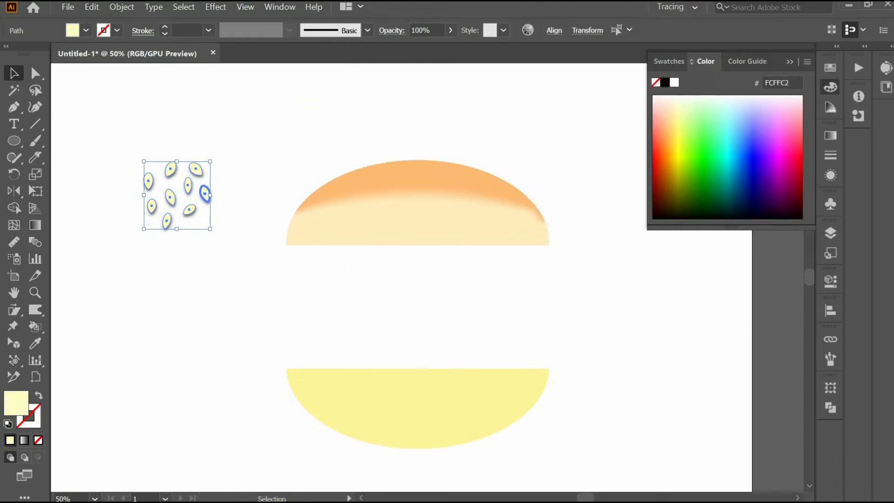
click(829, 134)
click(740, 151)
double_click(786, 244)
click(751, 291)
click(688, 142)
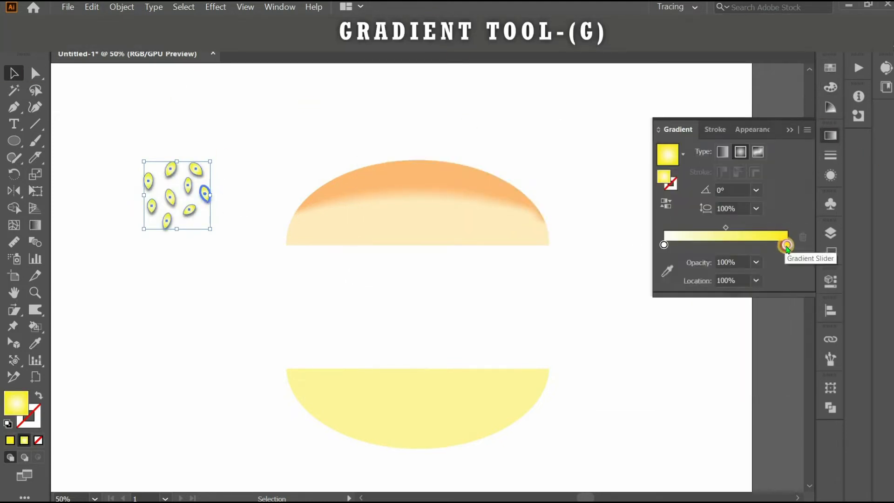
double_click(787, 244)
click(649, 380)
click(223, 179)
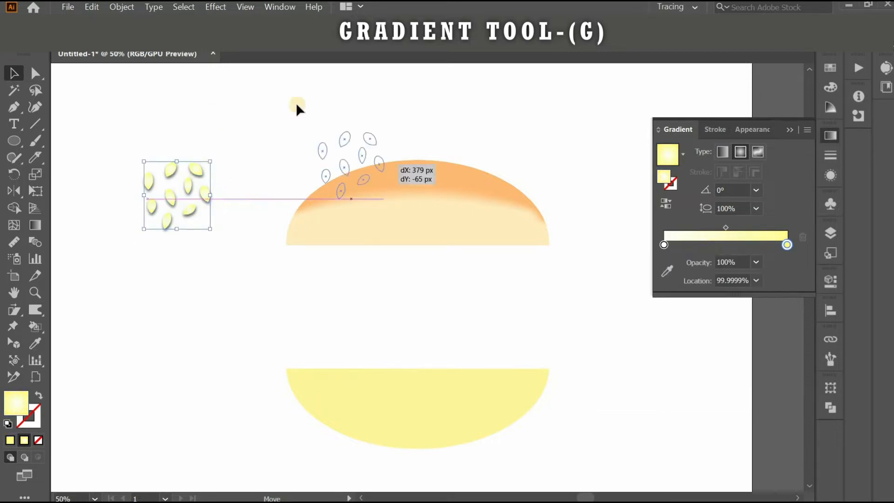
- Shrink and rotate the seed cluster and move it onto the crown of the top bun
drag(297, 105, 280, 131)
drag(284, 97, 275, 114)
drag(307, 138, 333, 123)
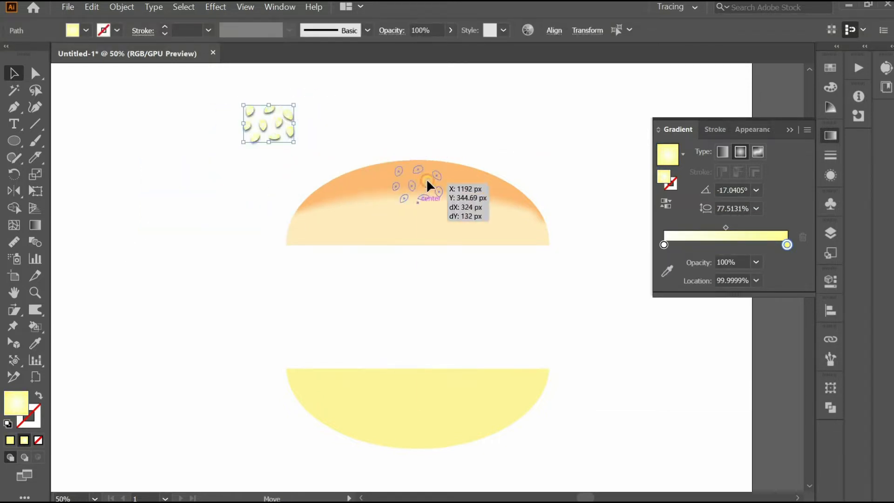
scroll(454, 180, up, 3)
scroll(443, 181, down, 2)
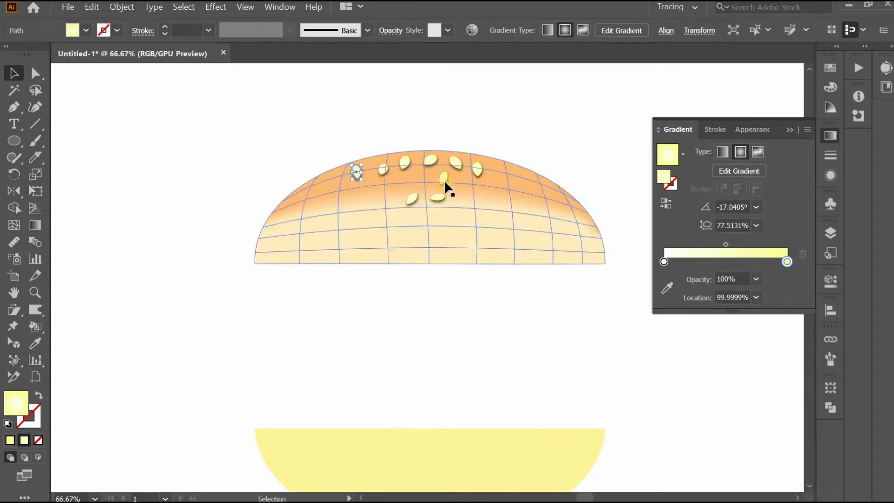
- Spread individual seeds and copies into two arched rows along the upper curve of the bun
drag(442, 189, 443, 179)
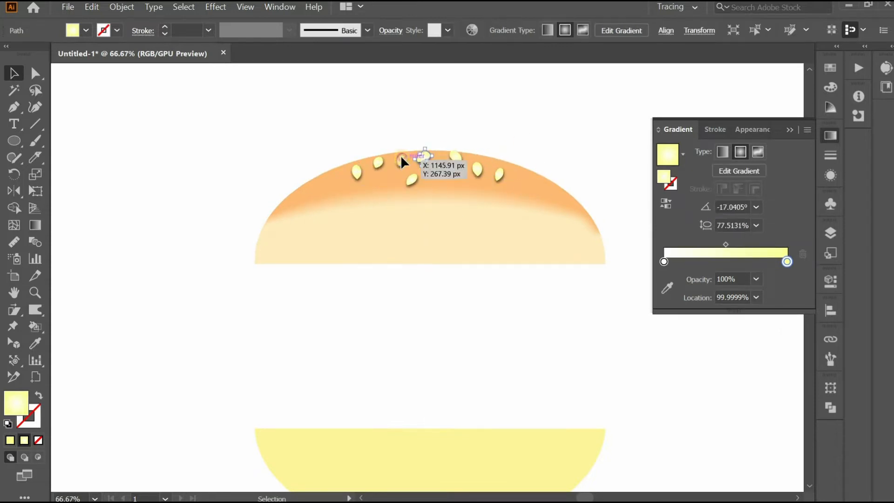
drag(356, 174, 355, 170)
drag(480, 164, 519, 182)
click(451, 198)
drag(378, 177, 338, 186)
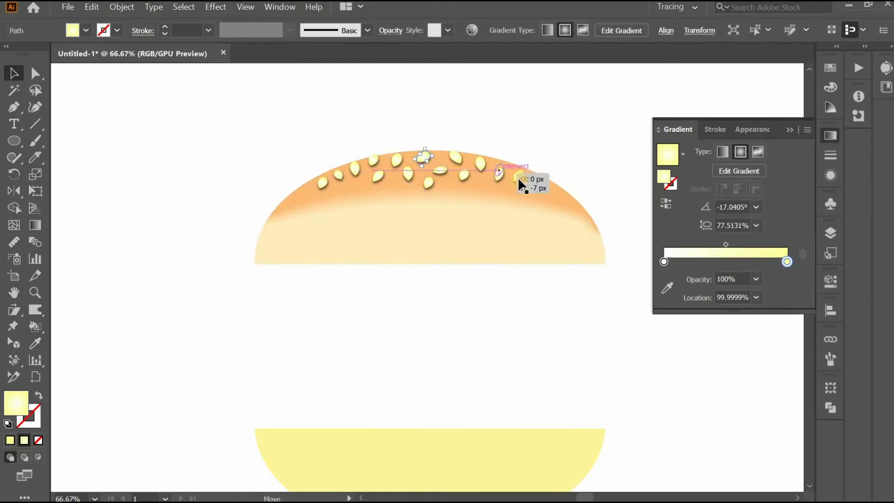
- Rotate and nudge the seeds near the middle of the crown to even out their spacing
click(422, 178)
drag(434, 147, 403, 159)
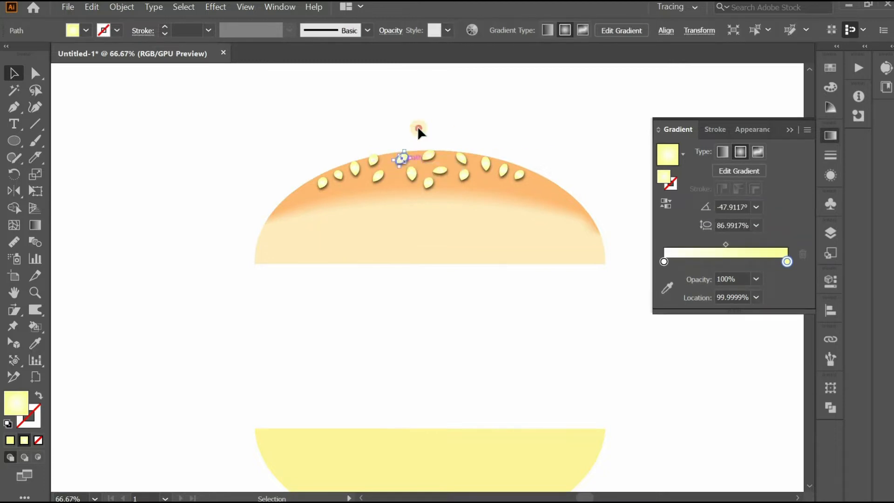
click(410, 174)
click(398, 158)
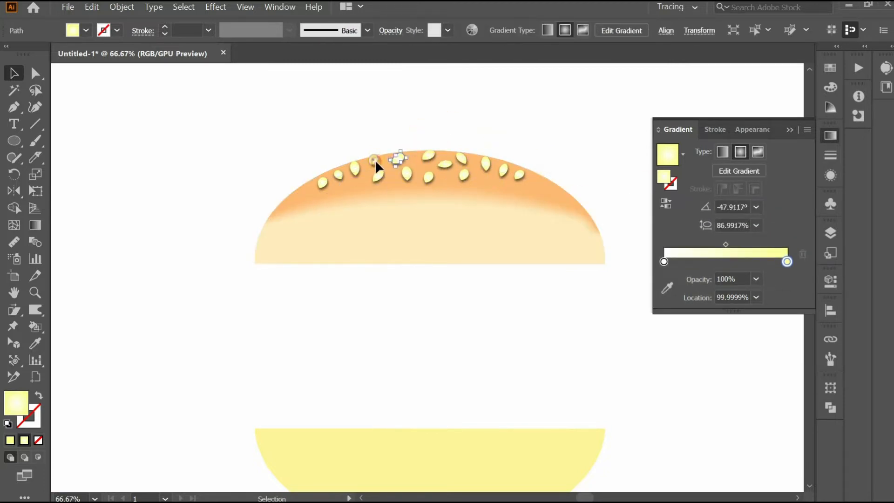
drag(480, 184, 479, 184)
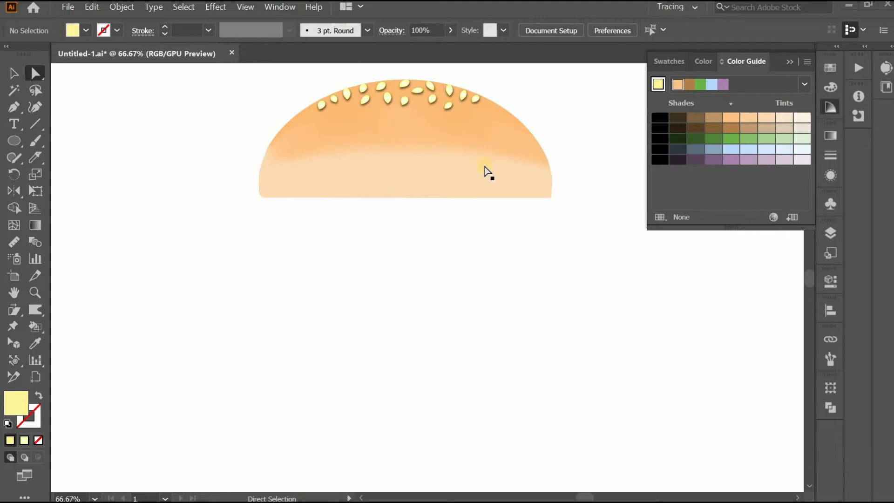
- Copy the top bun's mesh below it and flip it vertically to form the bottom bun
drag(485, 174, 385, 298)
click(13, 78)
drag(405, 205, 405, 408)
drag(415, 327, 415, 204)
drag(457, 256, 457, 384)
scroll(410, 322, down, 1)
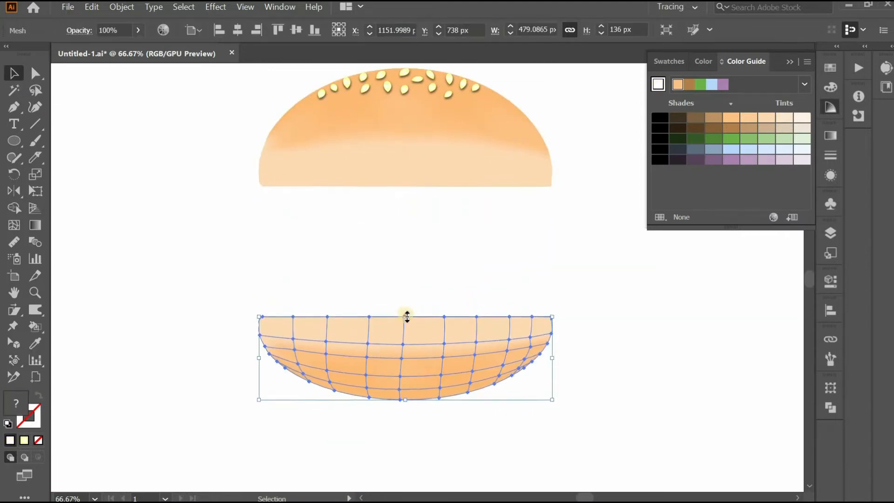
- Adjust the bottom bun's height to about 142 px and move it up towards the top bun
drag(405, 316, 405, 306)
scroll(422, 280, down, 1)
scroll(422, 280, up, 1)
drag(405, 411, 405, 364)
click(405, 382)
click(399, 355)
drag(405, 317, 404, 351)
- Raise the mesh points along the bottom bun's upper edge with the Mesh tool to make it slightly taller
click(35, 73)
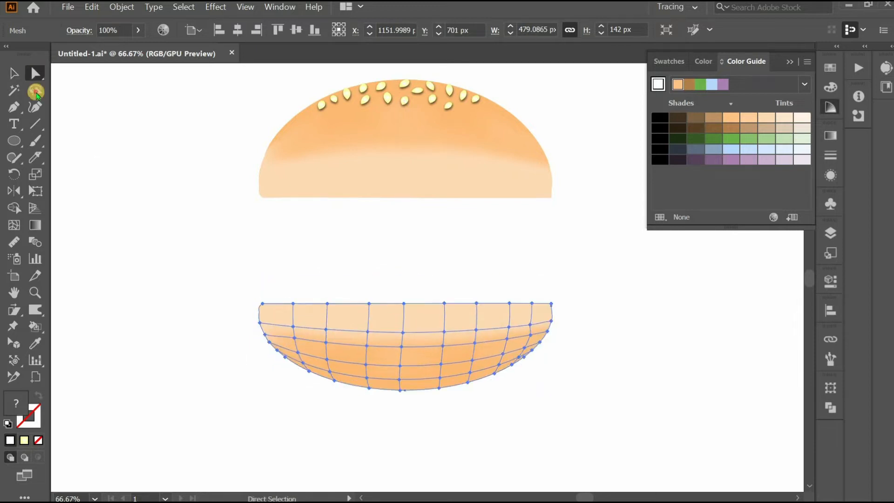
click(35, 107)
key(v)
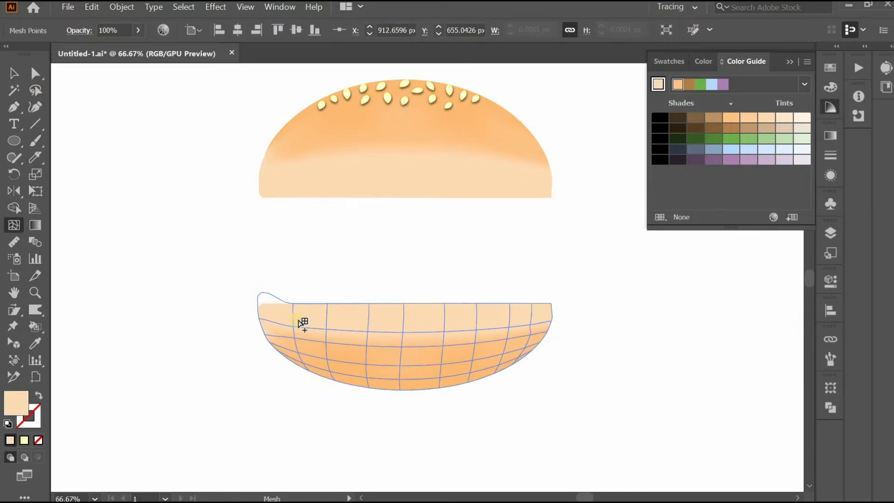
drag(295, 289, 448, 298)
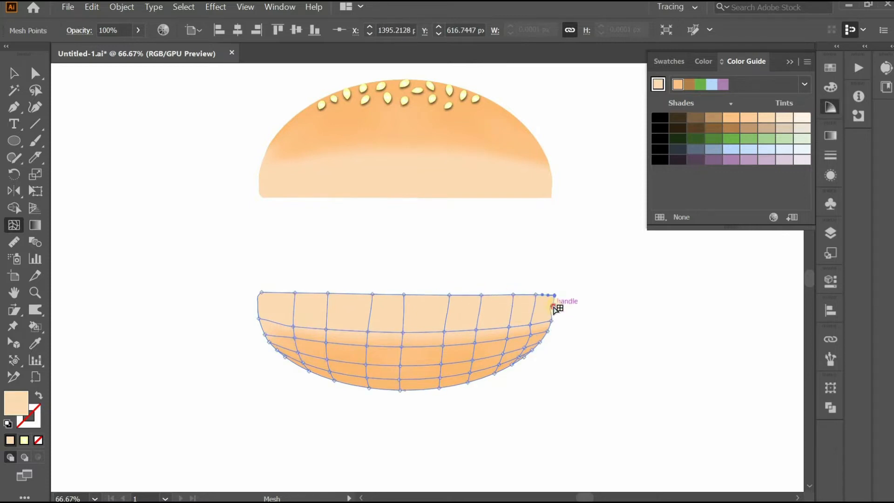
- Delete the vertical mesh lines of the bottom bun, leaving a simpler mesh
click(334, 380)
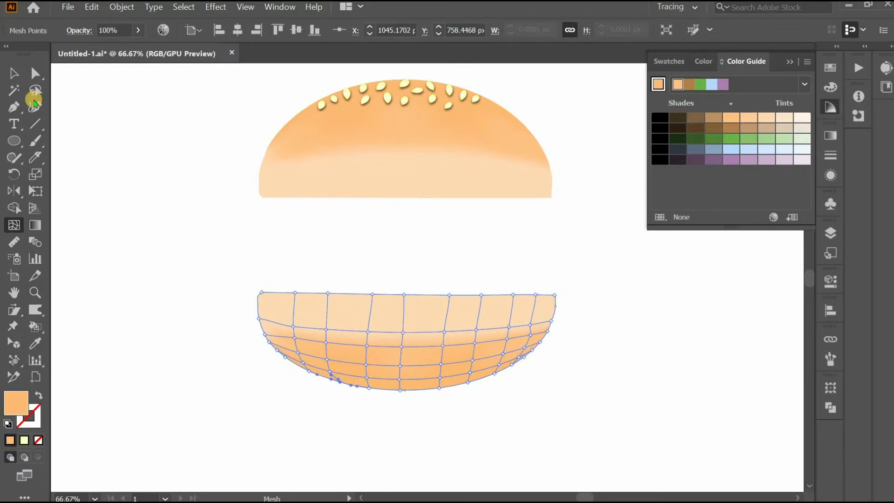
drag(559, 356, 448, 369)
key(Delete)
click(203, 299)
key(v)
click(505, 306)
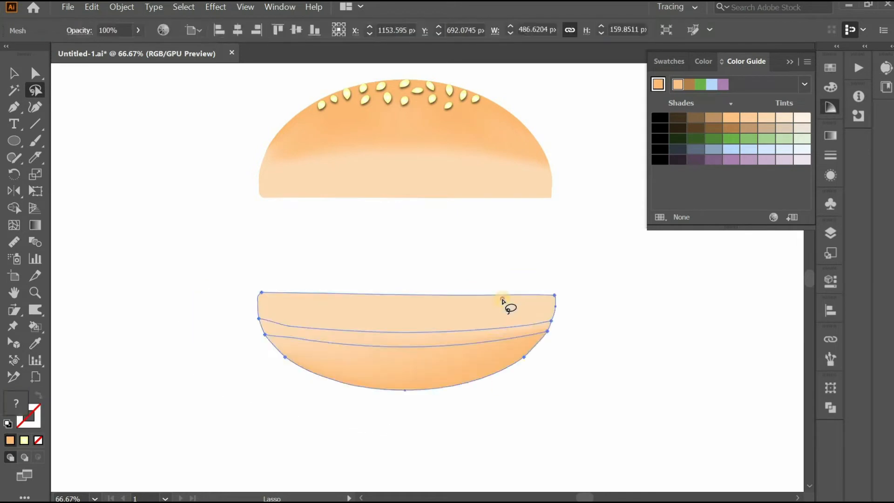
- Flatten the bottom bun's underside by raising its lowest mesh point, and bring the bun halves closer together
drag(408, 391, 405, 381)
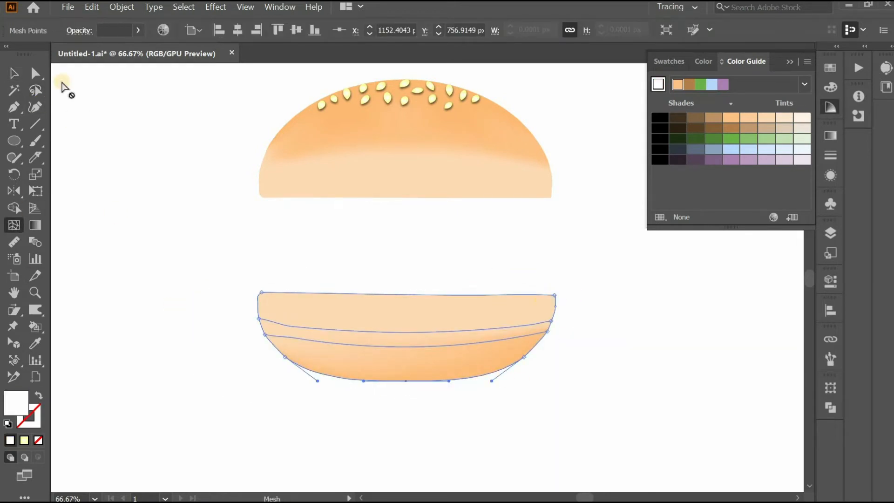
key(v)
drag(439, 356, 406, 224)
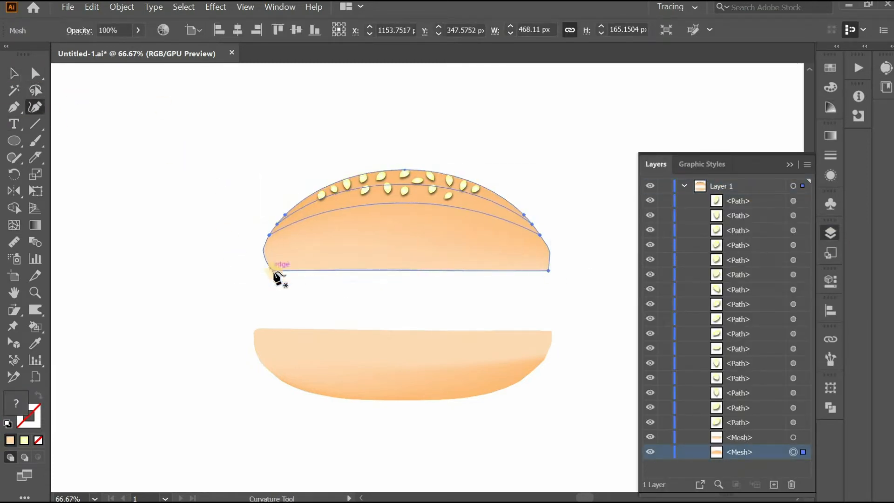
- Reshape the lower corners and right side of the top bun by adjusting its edge mesh points
key(a)
click(267, 270)
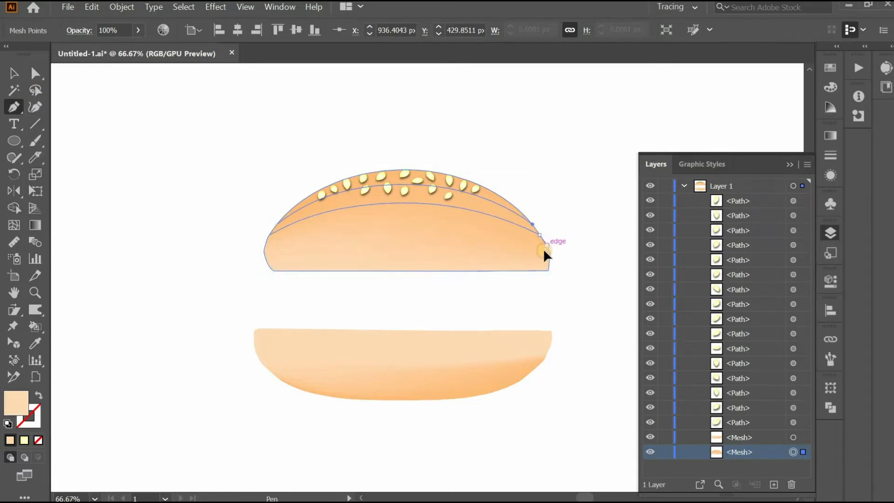
key(q)
mouse_move(538, 225)
mouse_down()
mouse_move(543, 280)
mouse_move(552, 239)
mouse_up()
key(u)
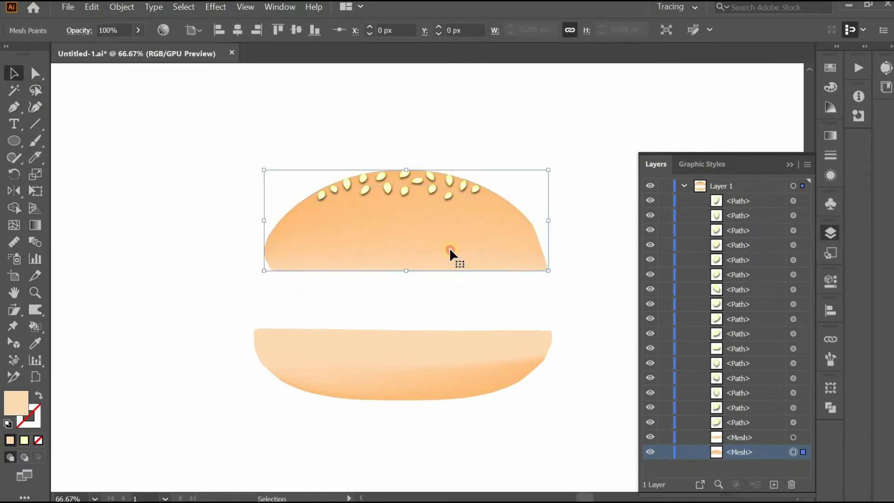
click(547, 240)
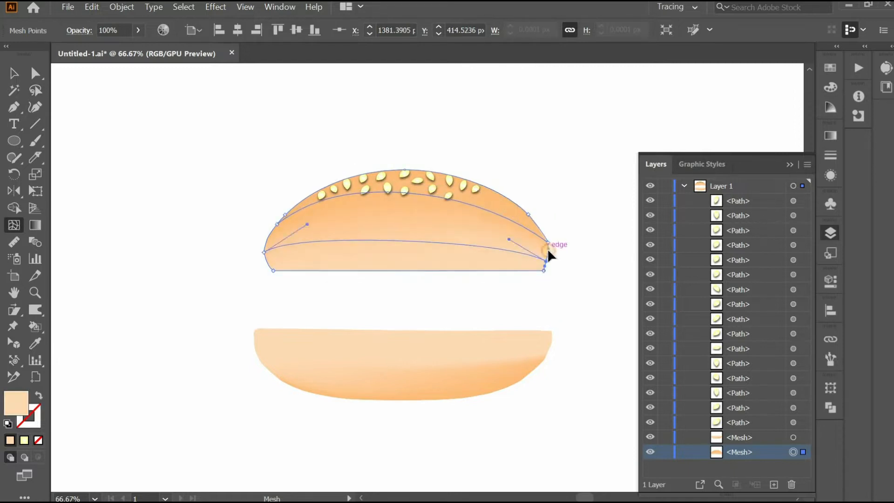
click(546, 261)
- Add a vertical mesh line left of the top bun's centre and pull its lower-left corner slightly outward
scroll(550, 263, up, 1)
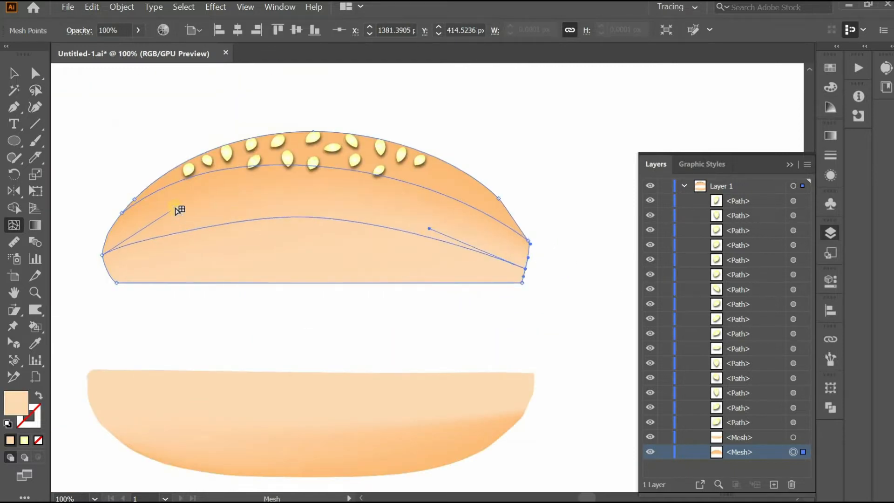
drag(173, 209, 265, 164)
click(267, 164)
drag(116, 283, 110, 282)
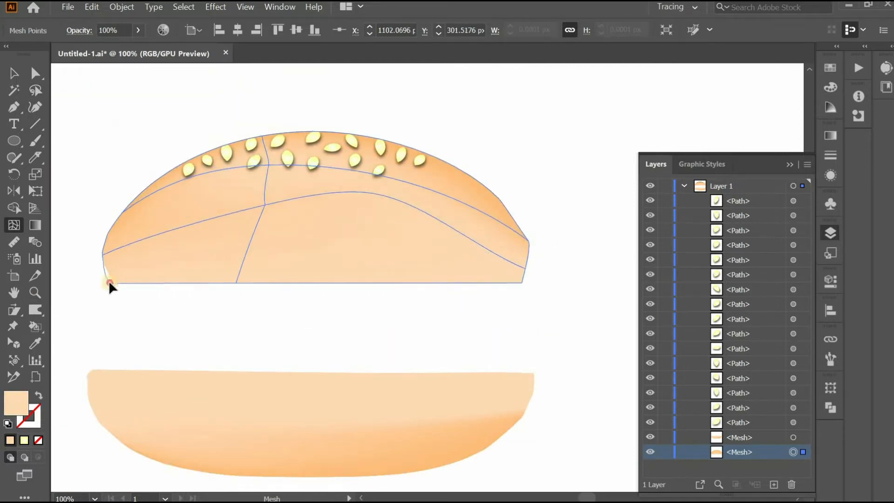
- Adjust the top bun's inner mesh points and smooth the curve of its right side
key(v)
click(515, 236)
key(u)
drag(265, 205, 176, 217)
drag(525, 229, 518, 217)
click(15, 72)
- Add a denser grid of mesh lines to the top bun and recolour its upper and outer mesh points orange
click(12, 227)
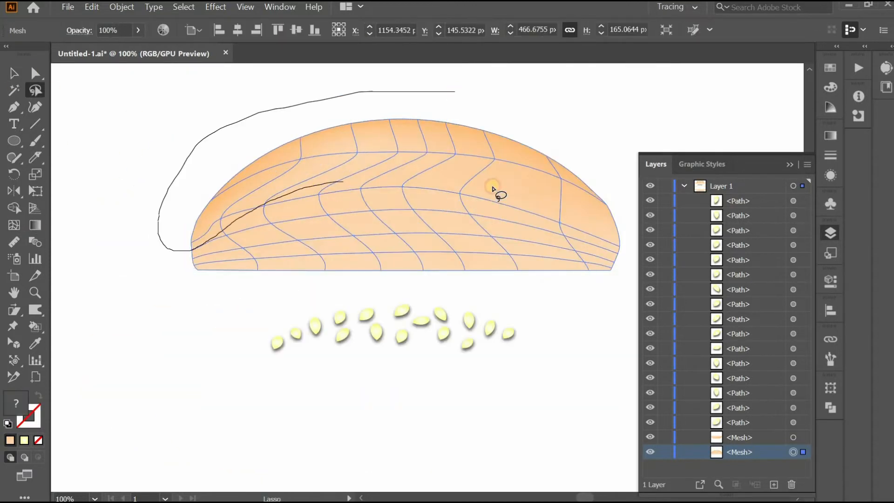
drag(495, 194, 454, 89)
click(675, 110)
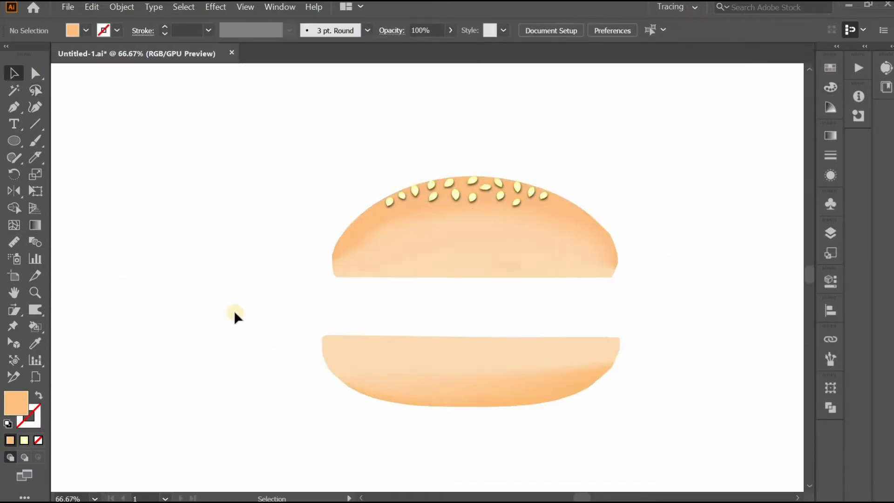
- Draw a thin closed shape with the Pencil tool along the lower edge of the top bun
key(ctrl+1)
click(14, 157)
mouse_move(223, 254)
mouse_down()
mouse_move(536, 236)
mouse_move(263, 243)
mouse_move(258, 256)
mouse_move(233, 255)
mouse_up()
drag(221, 254, 322, 238)
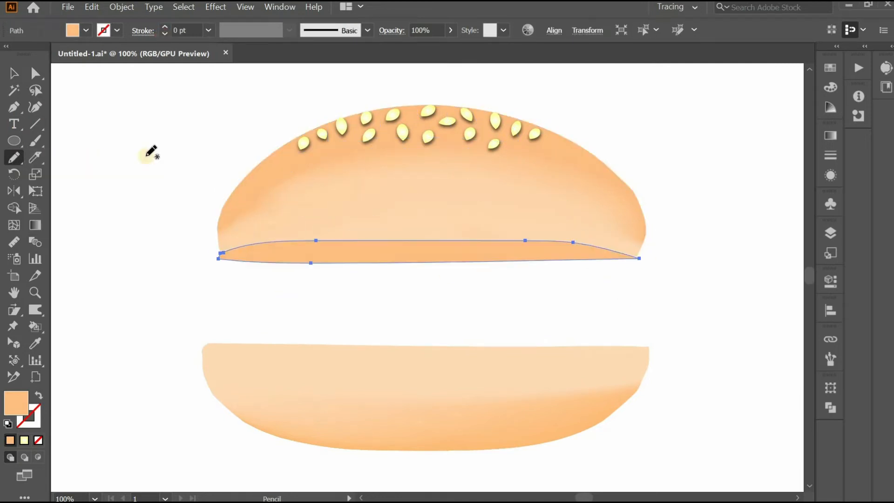
- Refine the thin shape with the Curvature tool so its ends and underside follow the bun's lower edge
key(shift+grave)
drag(350, 253, 354, 256)
drag(639, 255, 640, 248)
click(638, 255)
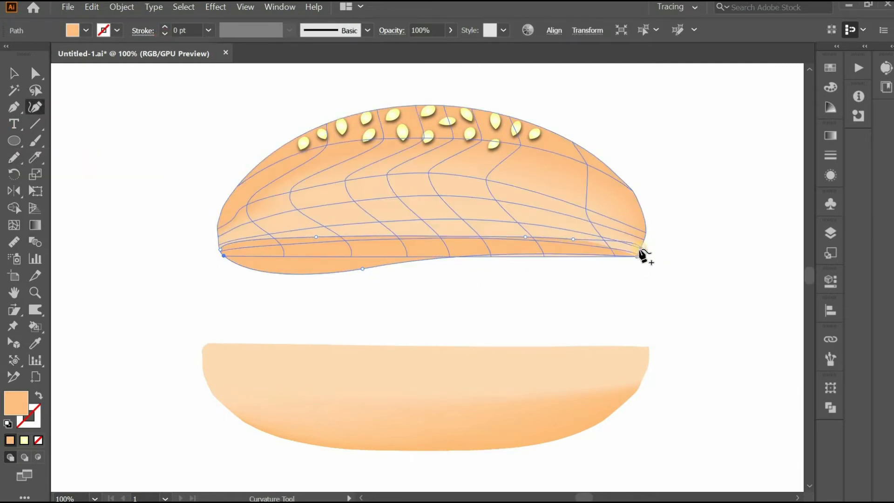
drag(220, 249, 219, 245)
double_click(224, 255)
drag(412, 257, 411, 251)
- Fill the thin shape under the top bun with a very light grey swatch
key(v)
click(85, 30)
click(112, 95)
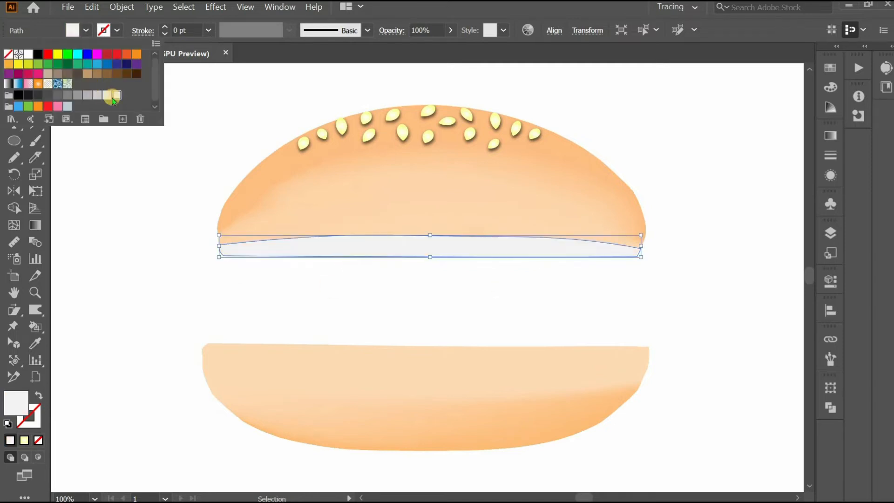
- Fill the thin shape under the top bun with pale cream yellow FFFBCE
click(31, 54)
click(85, 30)
click(830, 87)
click(676, 107)
click(196, 201)
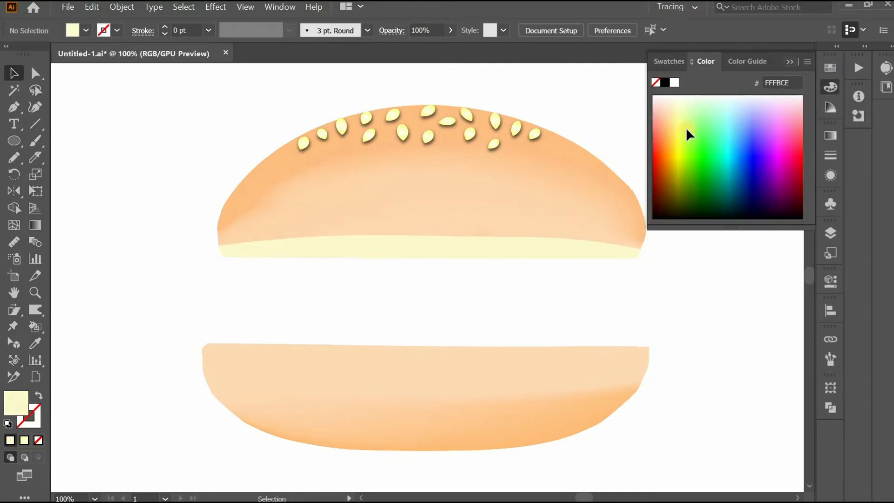
- Scatter additional sesame seed copies in further rows below the existing seeds on the top bun
scroll(456, 112, down, 1)
click(447, 99)
drag(361, 147, 353, 145)
drag(376, 130, 504, 131)
drag(528, 137, 516, 127)
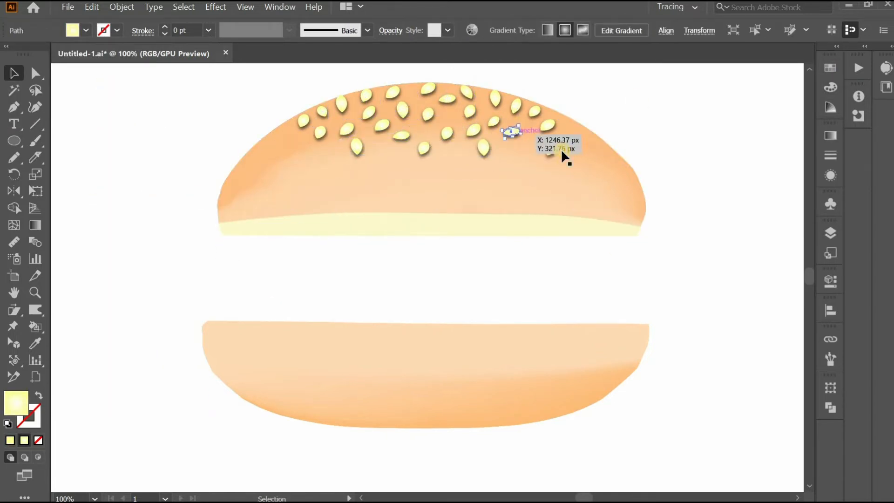
drag(554, 150, 533, 146)
- Reposition the lower and outer sesame seeds so they spread evenly across the upper part of the bun
drag(356, 145, 288, 136)
drag(427, 144, 428, 130)
drag(483, 147, 568, 135)
drag(633, 115, 514, 127)
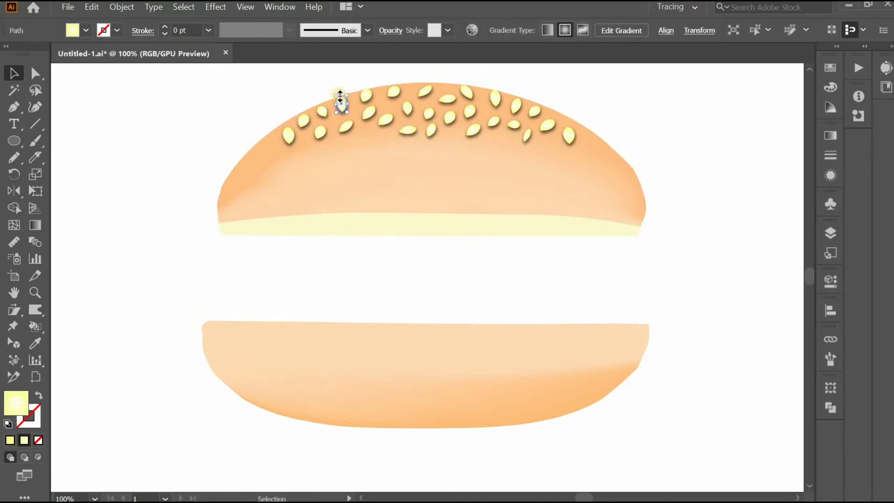
drag(316, 138, 317, 137)
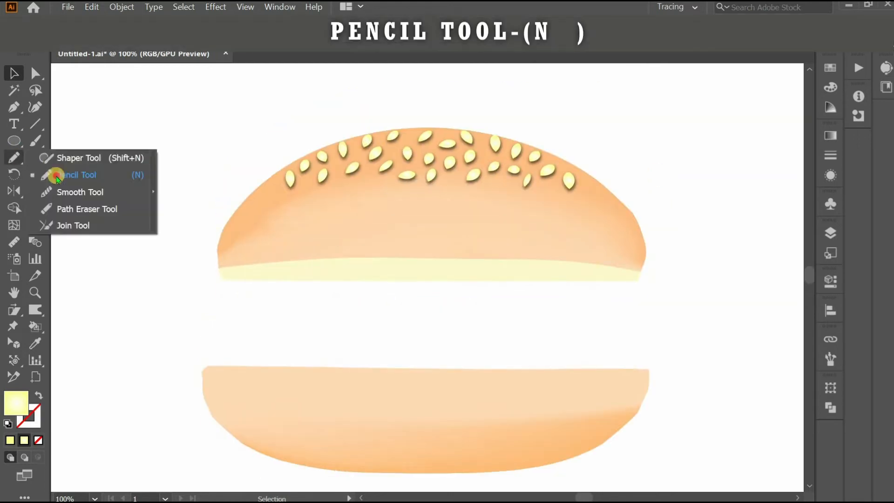
- Draw a jagged dripping cheese shape along the cream strip with the Pencil tool and fill it with light yellow FFFBA6
click(75, 173)
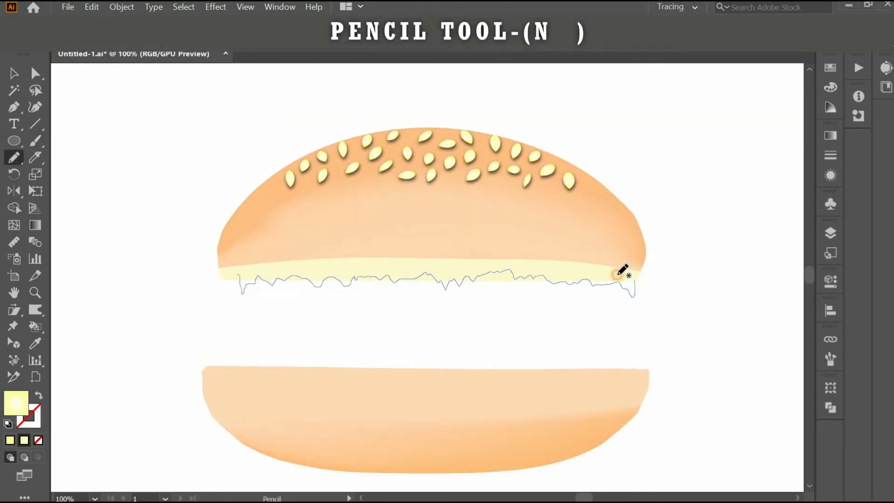
drag(230, 273, 240, 275)
click(830, 87)
click(674, 83)
click(679, 113)
- Move the dripping cheese shape slightly down so the cream strip shows above it
key(v)
drag(337, 267, 335, 275)
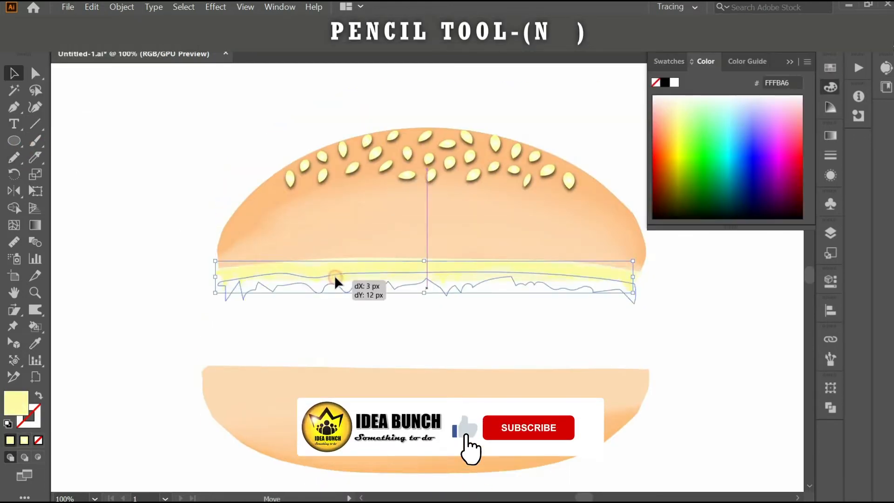
scroll(427, 289, down, 1)
mouse_move(427, 282)
mouse_down()
mouse_move(428, 300)
mouse_move(428, 292)
mouse_up()
key(a)
click(501, 313)
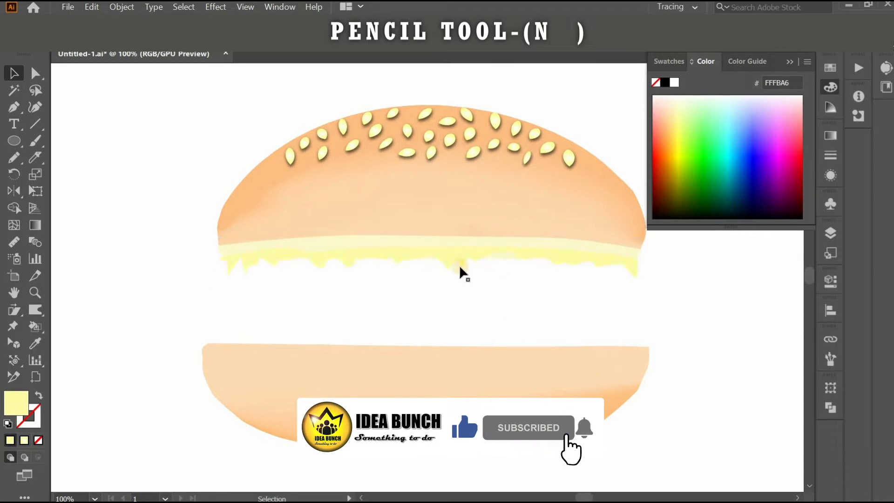
- Refine the cheese drips and both ends with the Curvature tool so the cheese fits the cream strip's edges
click(459, 261)
key(shift+grave)
scroll(247, 280, up, 4)
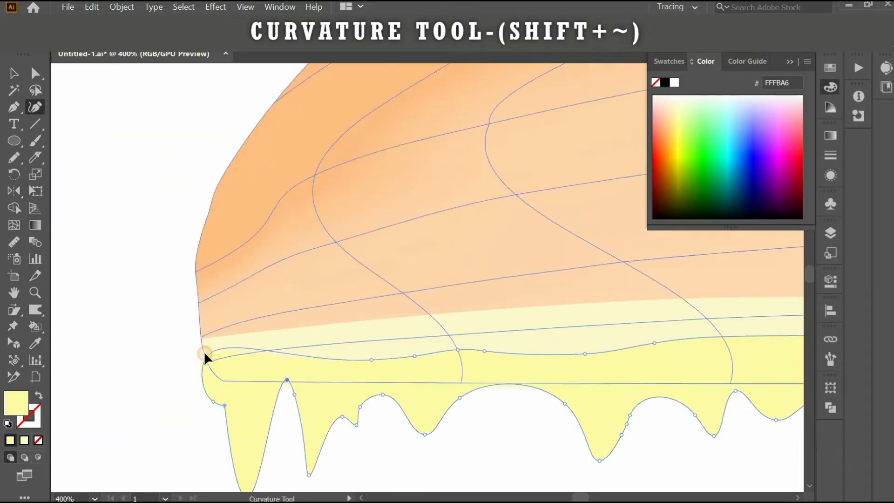
click(521, 350)
click(473, 353)
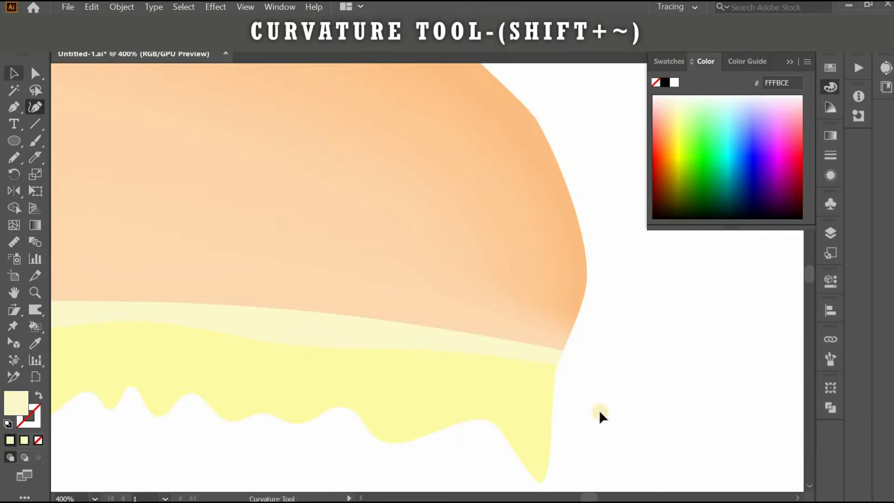
click(497, 317)
click(557, 368)
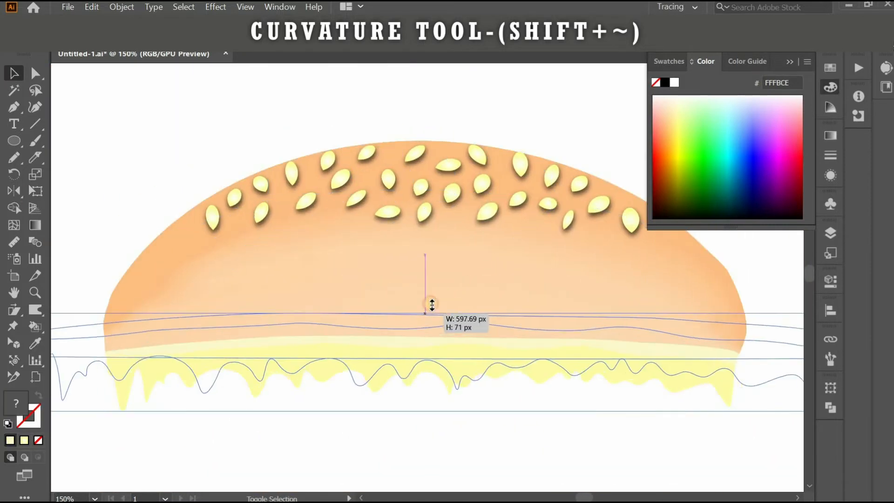
- Stretch the cream strip and cheese together and place them over the lower part of the top bun
click(429, 305)
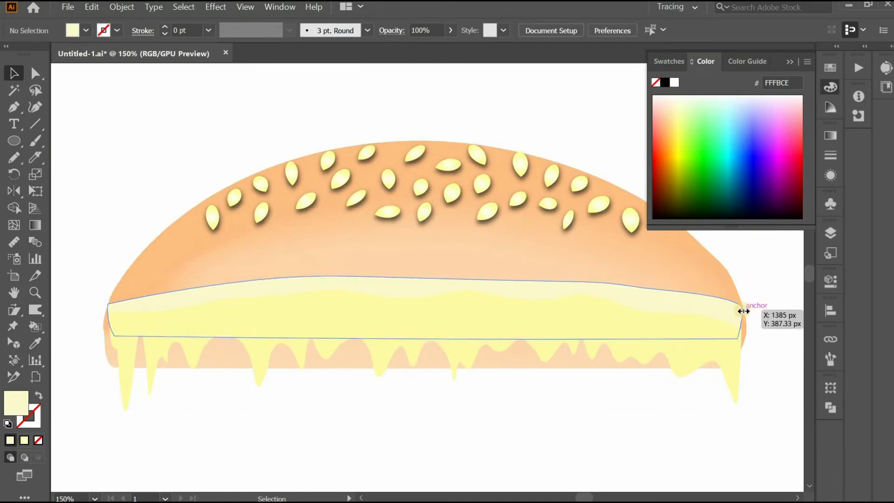
click(610, 309)
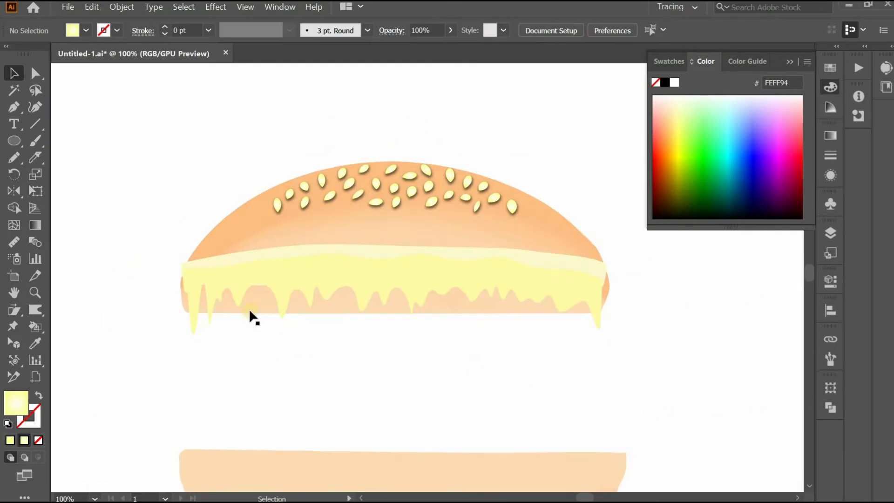
click(248, 308)
click(14, 225)
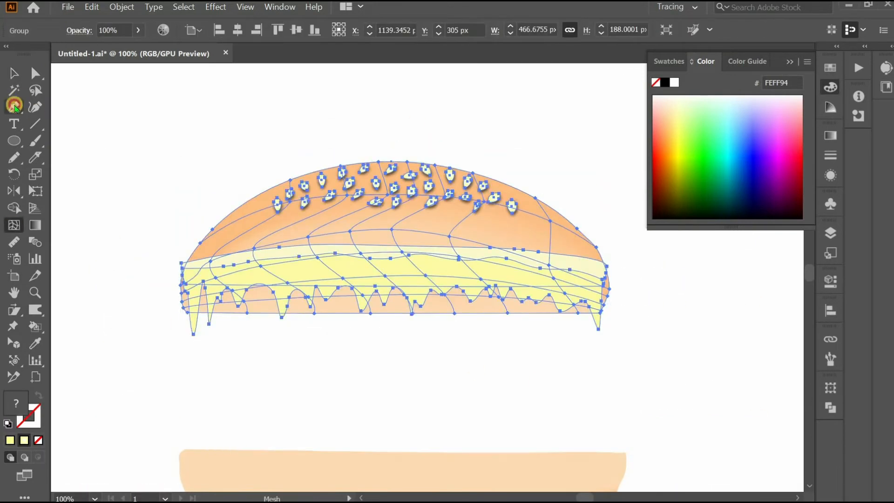
drag(14, 107, 69, 142)
click(412, 313)
drag(14, 106, 70, 160)
drag(247, 313, 227, 309)
click(187, 312)
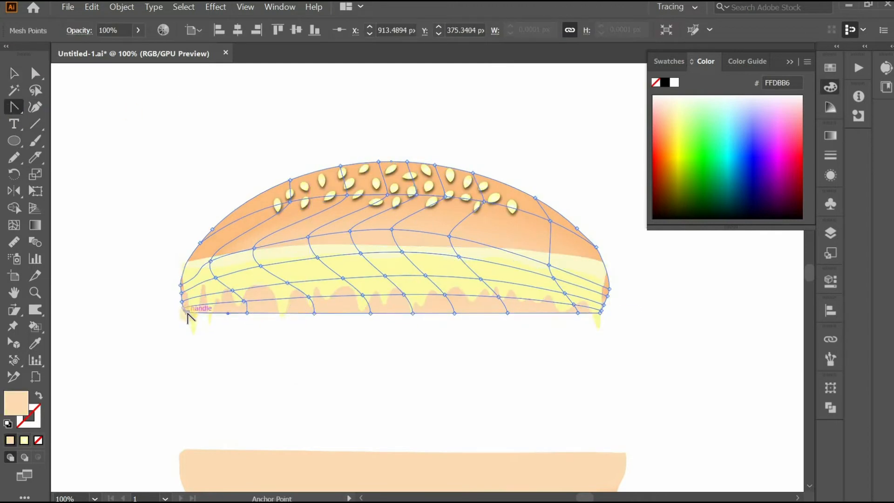
key(ctrl+z)
key(ctrl+z)
click(35, 107)
ctrl+click(247, 313)
- Scale the grouped top bun, seeds and cheese narrower and shorter
key(v)
drag(610, 248, 582, 248)
drag(381, 161, 382, 188)
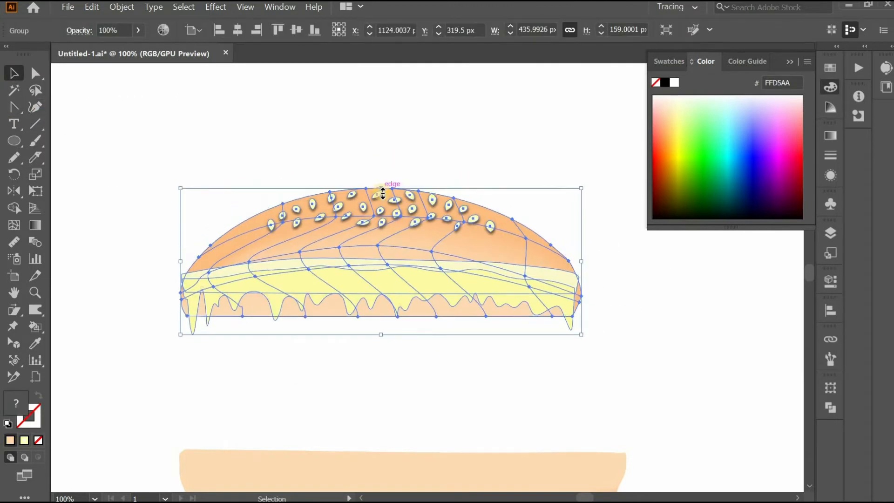
- Ungroup the top bun artwork and fit the cream strip between the ends of the bun
right_click(529, 233)
click(543, 237)
click(572, 292)
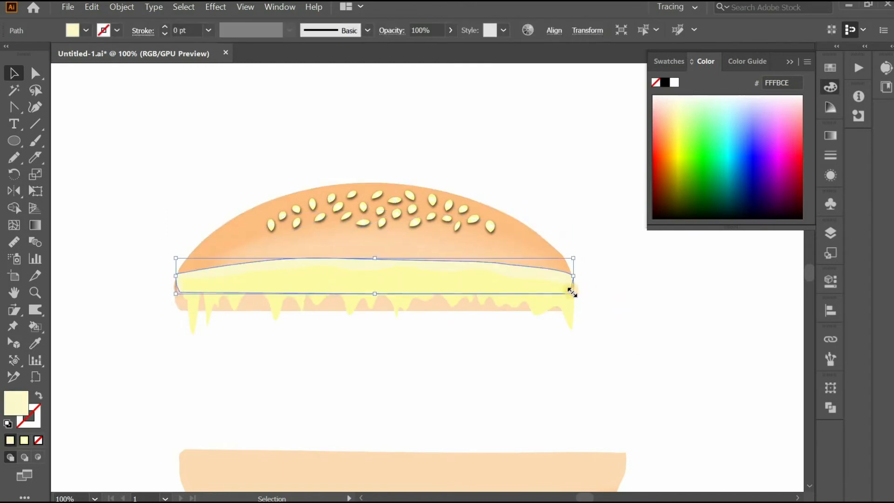
click(574, 286)
key(v)
click(627, 333)
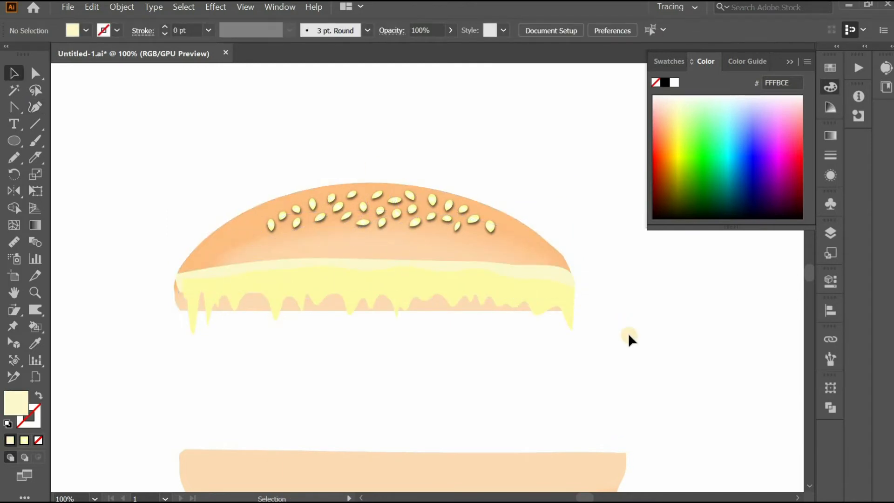
- Isolate the top bun's mesh for editing
click(35, 106)
key(v)
double_click(291, 245)
right_click(291, 244)
click(13, 225)
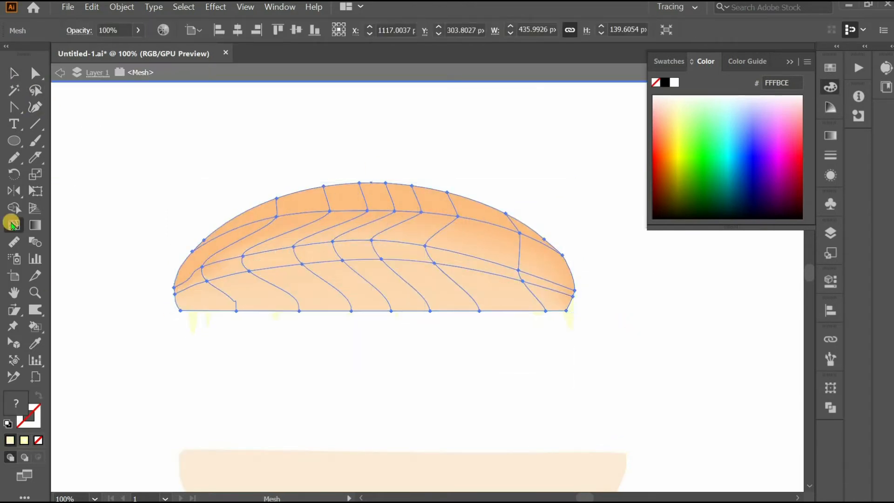
- Try to reshape the lower corner of the isolated bun mesh with the Curvature and Anchor Point tools
right_click(308, 232)
click(122, 6)
click(35, 107)
click(185, 317)
click(13, 106)
click(187, 282)
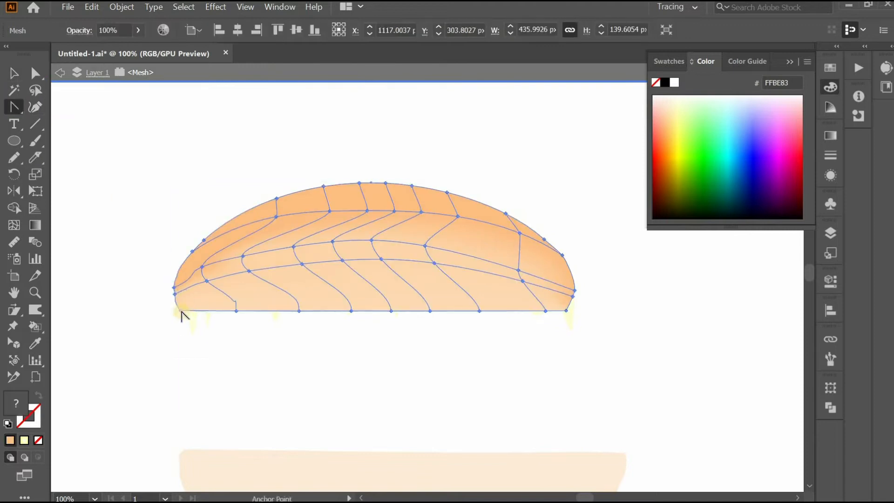
click(181, 312)
click(373, 174)
key(a)
click(349, 246)
right_click(349, 245)
click(122, 7)
mouse_move(279, 6)
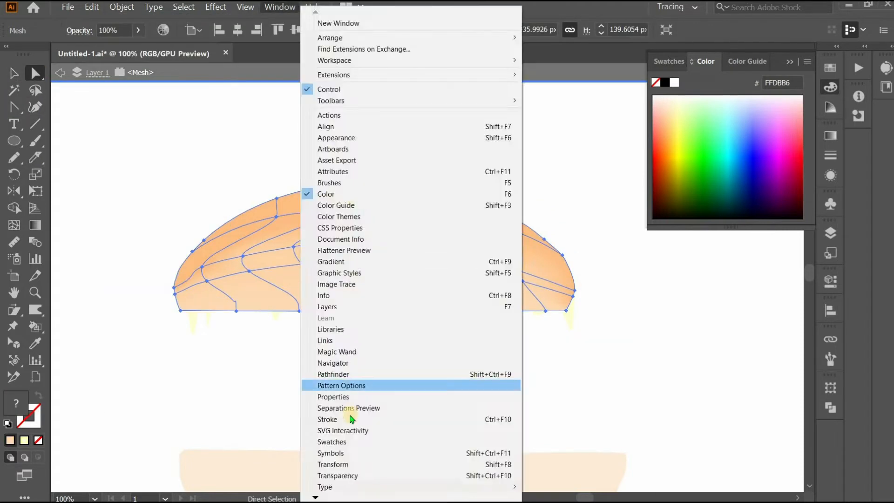
click(336, 465)
click(806, 380)
click(709, 385)
- Apply an envelope warp to the top bun mesh, choosing another warp style and lowering its bend
click(123, 7)
mouse_move(157, 318)
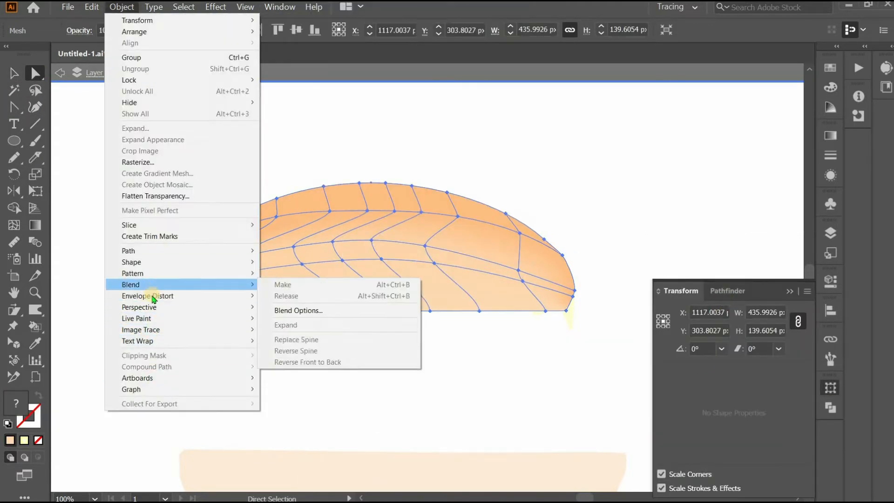
mouse_move(153, 296)
click(298, 296)
click(447, 250)
click(440, 297)
drag(504, 289, 458, 289)
drag(424, 218, 646, 53)
key(Return)
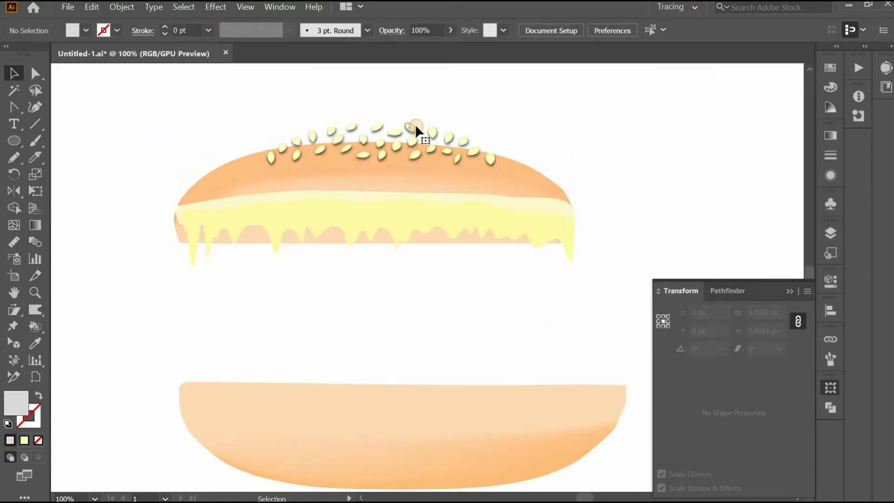
- Reposition the sesame seeds so they all lie within the upper part of the flattened top bun
click(415, 124)
drag(463, 149, 464, 146)
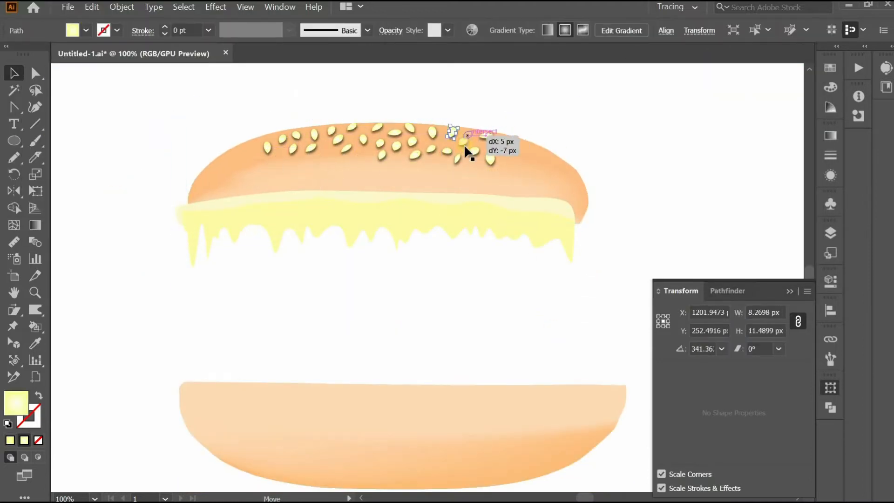
drag(271, 147, 269, 144)
drag(412, 141, 417, 143)
drag(394, 132, 393, 132)
drag(347, 148, 349, 146)
- Shift the cream strip and cheese sideways and adjust their ends to match the warped top bun
drag(387, 217, 392, 217)
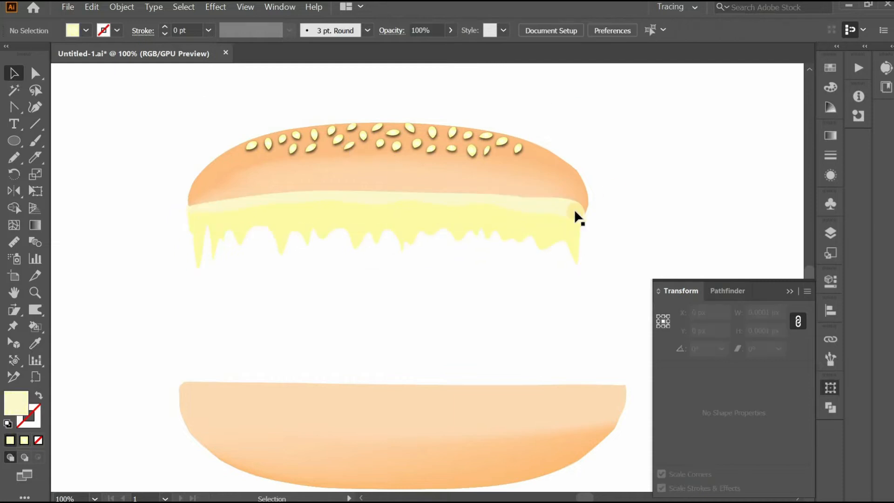
drag(582, 203, 585, 198)
click(571, 207)
- Move the bottom bun up under the cheese and fit it to the top bun's width
click(316, 281)
drag(373, 425, 390, 244)
drag(201, 351, 227, 369)
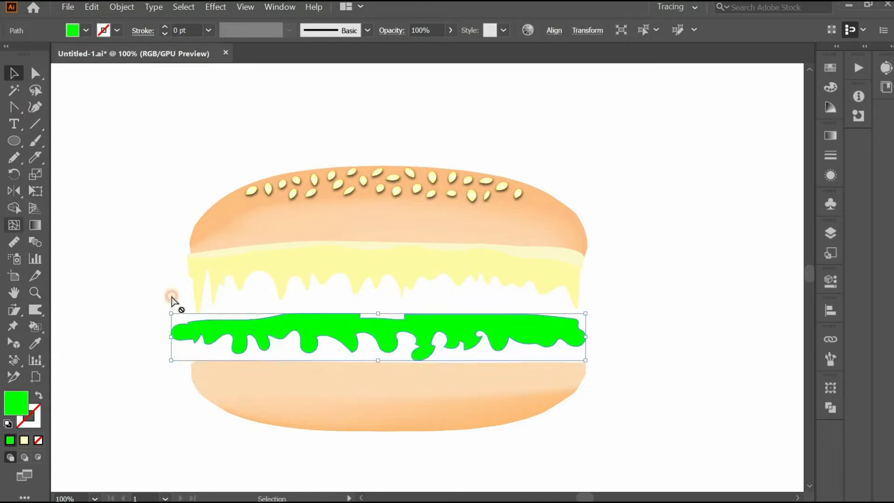
- Add gradient mesh points across the bright green lettuce shape with the Mesh tool
click(290, 325)
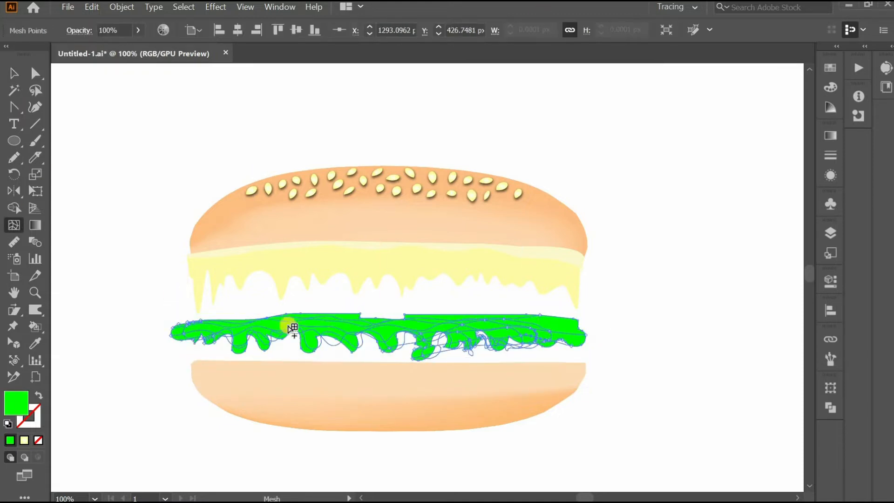
click(225, 326)
click(174, 332)
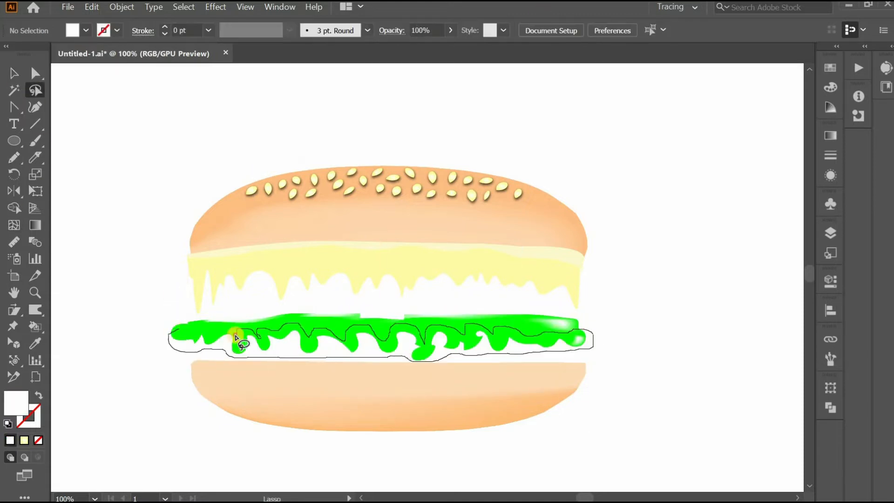
- Lasso the lettuce's lower and end mesh points and recolour them in darker and brighter greens
drag(235, 335, 179, 329)
click(830, 107)
click(713, 117)
mouse_move(585, 317)
mouse_down()
mouse_move(486, 326)
mouse_move(587, 326)
mouse_up()
click(748, 117)
click(703, 61)
drag(705, 140, 700, 156)
- Move the lettuce down so it overlaps the upper edge of the bottom bun
key(v)
drag(306, 336, 316, 374)
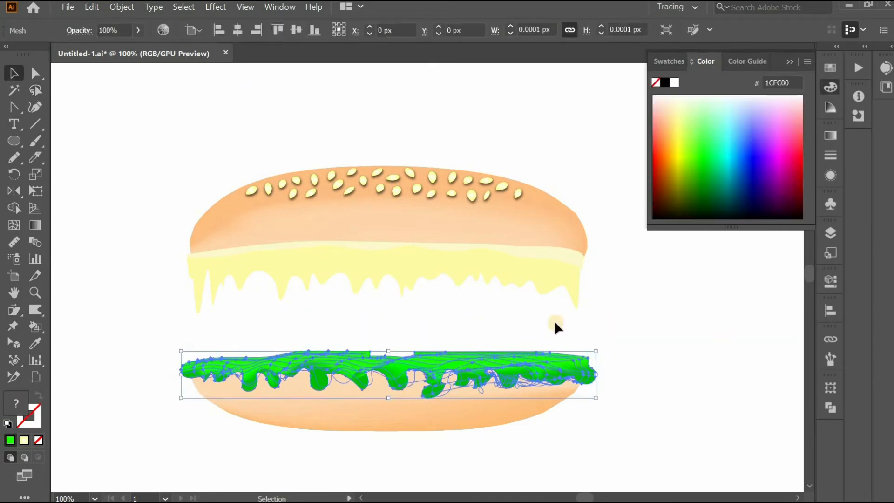
click(215, 7)
mouse_move(279, 7)
click(289, 441)
click(619, 303)
- Create an offset path from the lettuce shape
click(513, 363)
click(122, 7)
mouse_move(182, 251)
click(289, 293)
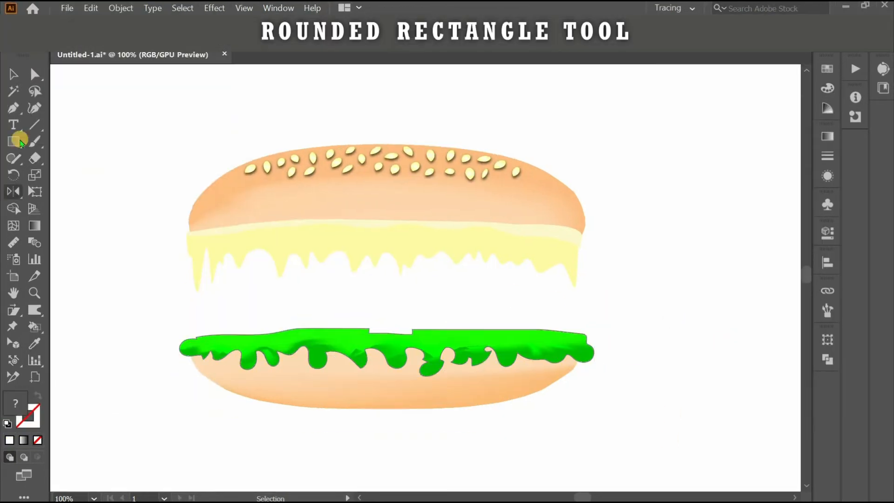
- Draw a white rounded rectangle just above the lettuce, about half the burger's width
drag(197, 300, 400, 334)
click(44, 30)
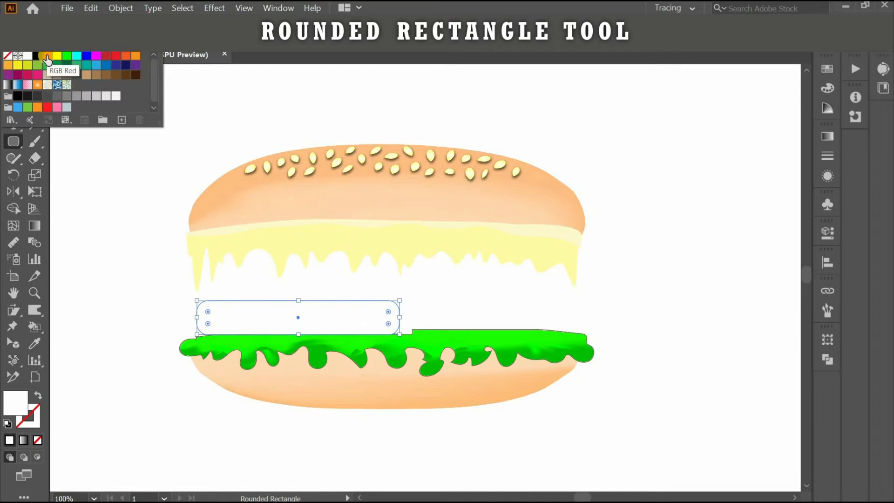
key(v)
- Bend the rounded rectangle into a downward-bowed strip with the Curvature tool, squaring its corners and deleting surplus anchor points
key(shift+grave)
drag(199, 303, 196, 297)
mouse_move(298, 300)
mouse_down()
mouse_move(309, 311)
mouse_move(292, 310)
mouse_up()
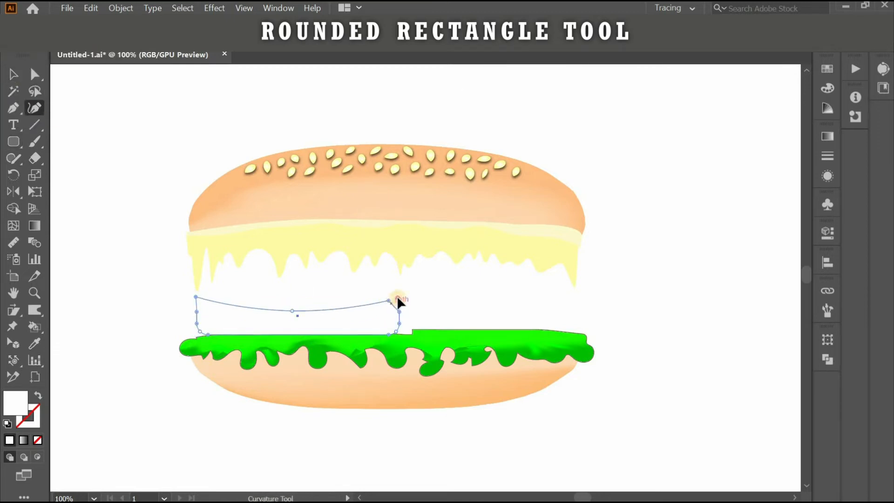
drag(388, 300, 398, 300)
click(197, 323)
key(Delete)
click(399, 323)
key(Delete)
click(395, 331)
key(Delete)
drag(209, 335, 349, 316)
click(399, 326)
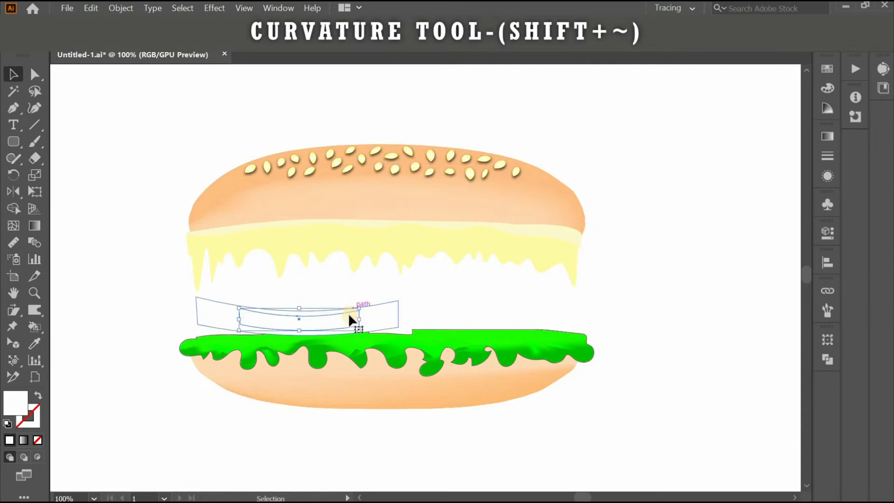
- Widen the smaller copy of the curved strip inside the original strip
drag(237, 319, 216, 319)
drag(291, 320, 309, 320)
click(712, 328)
click(345, 314)
drag(377, 306, 391, 303)
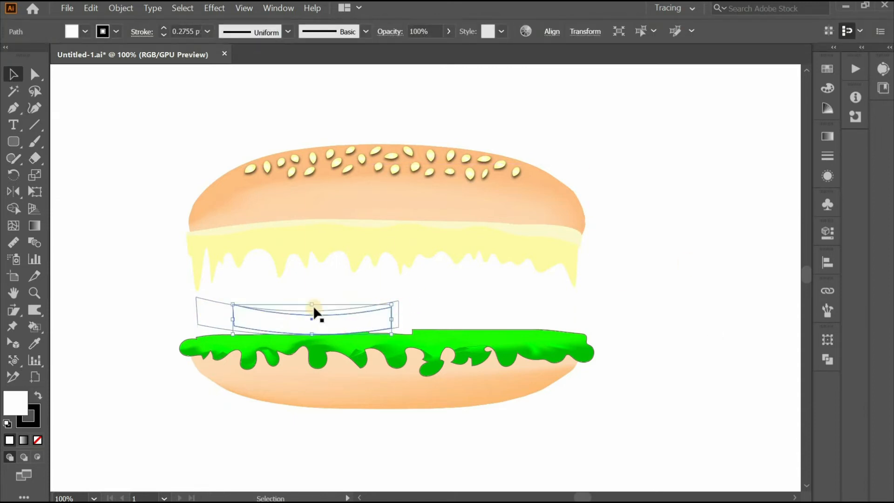
- Move both curved strips up above the lettuce and stretch the inner one to fit inside the outer one
drag(313, 311, 307, 311)
shift+click(373, 305)
drag(373, 303, 386, 287)
click(387, 275)
mouse_move(328, 303)
mouse_down()
mouse_move(310, 305)
mouse_move(298, 291)
mouse_up()
drag(374, 304, 403, 304)
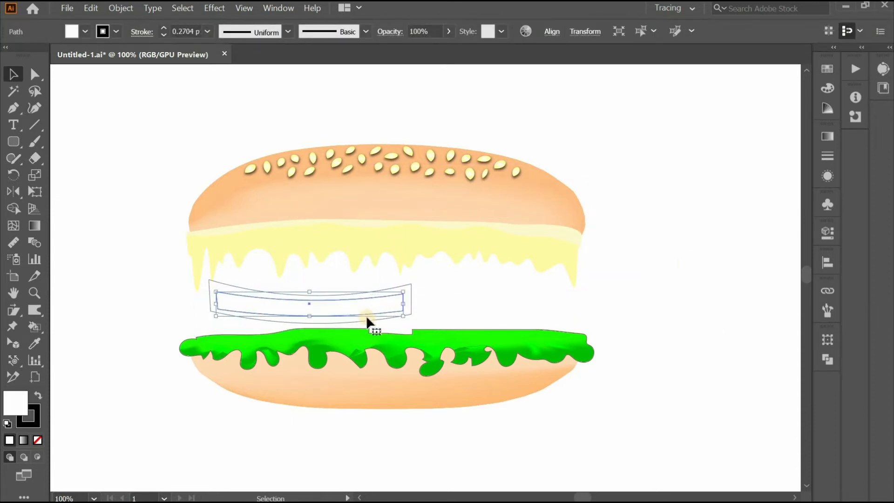
- Fill the inner curved strip with orange-red FF5002 and the outer strip with a deeper red
click(14, 74)
click(85, 31)
click(827, 88)
mouse_move(654, 153)
mouse_down()
mouse_move(660, 145)
mouse_move(657, 157)
mouse_up()
click(408, 288)
click(653, 162)
- Blend the inner orange strip with the outer red strip and open the blend options
click(395, 303)
shift+click(409, 289)
key(w)
key(ctrl+alt+b)
double_click(34, 242)
click(117, 104)
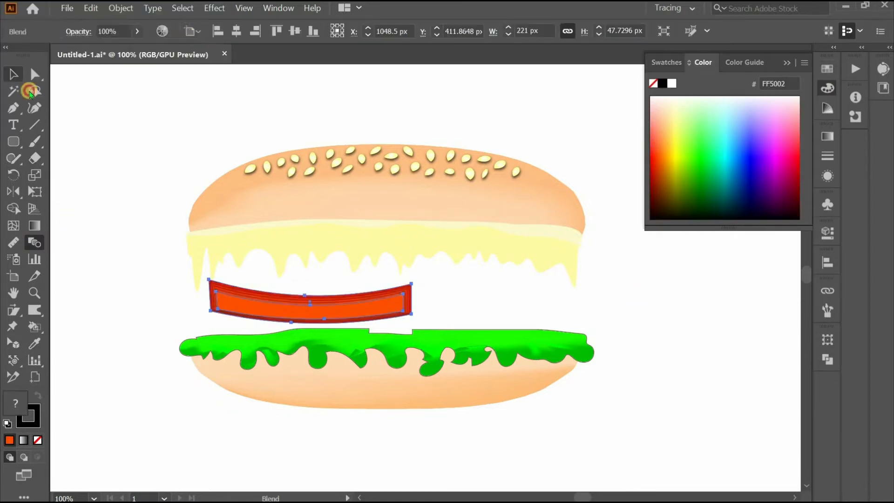
- Undo the banded strip blend, revise the blend options and blend the inner orange strip with the outer red strip again
click(13, 74)
key(ctrl+z)
key(ctrl+z)
double_click(34, 242)
click(117, 104)
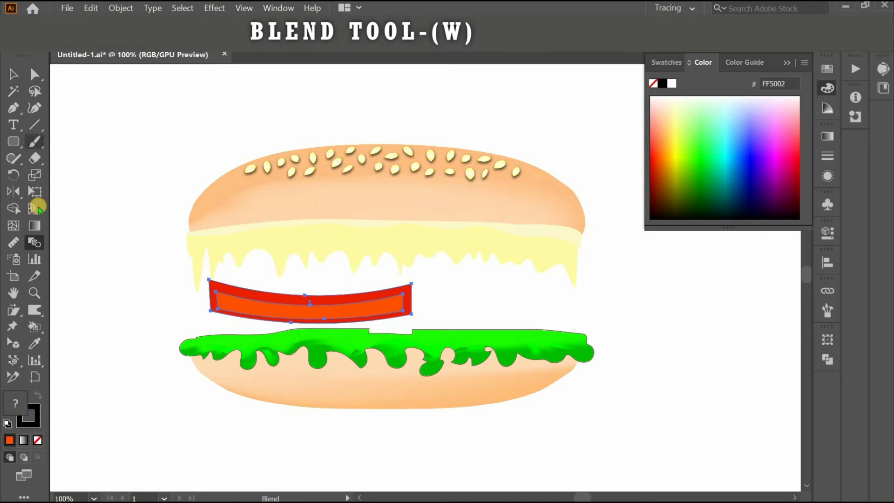
shift+click(395, 303)
key(ctrl+alt+b)
click(110, 315)
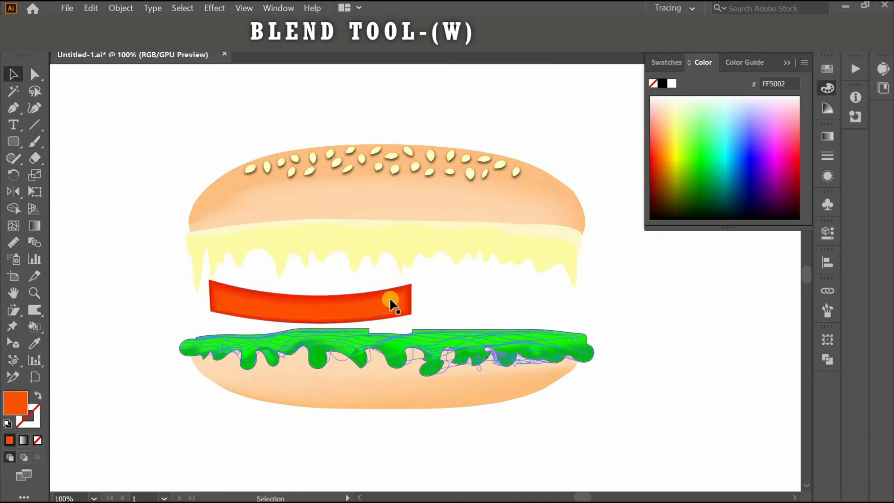
- Move the blended tomato strip onto the left half of the lettuce and round its ends with the Curvature tool
drag(391, 303, 372, 321)
drag(291, 297, 291, 309)
key(shift+grave)
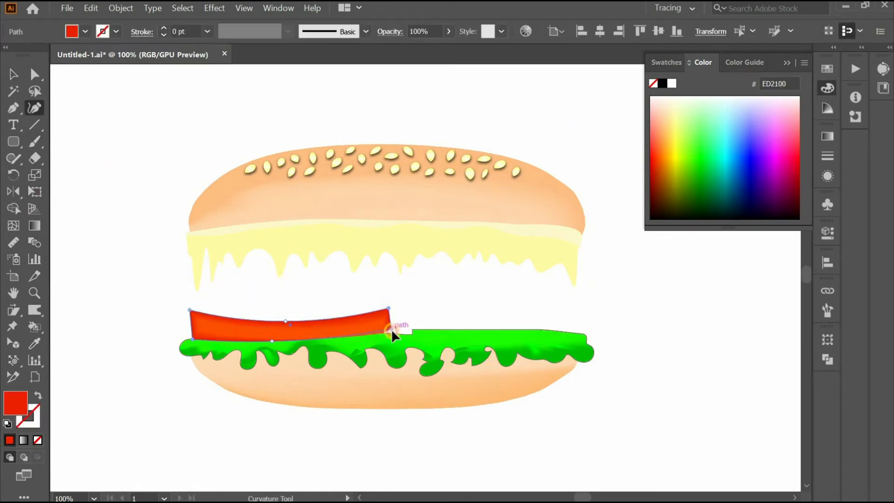
drag(190, 311, 187, 314)
key(v)
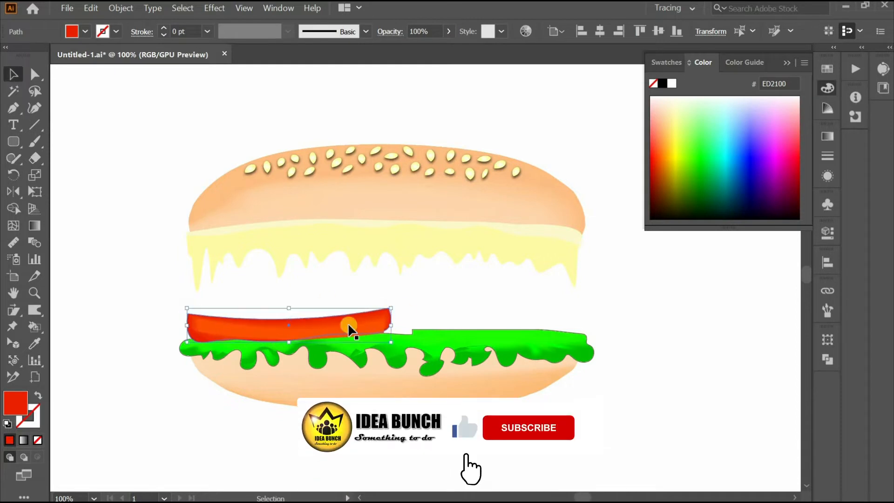
- Duplicate the blended tomato slice and place the copy over the right half of the lettuce
drag(349, 329, 542, 326)
click(591, 325)
click(576, 320)
click(588, 318)
click(583, 305)
drag(589, 299, 541, 322)
- Nudge the left tomato slice slightly and rotate the right slice so it follows the lettuce's right end
click(90, 237)
drag(310, 326, 311, 323)
click(391, 305)
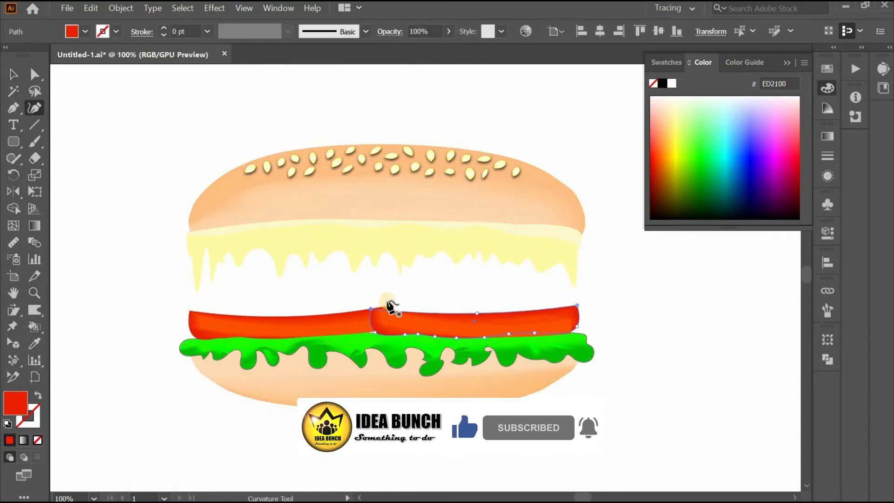
key(shift+grave)
key(v)
drag(578, 322, 586, 321)
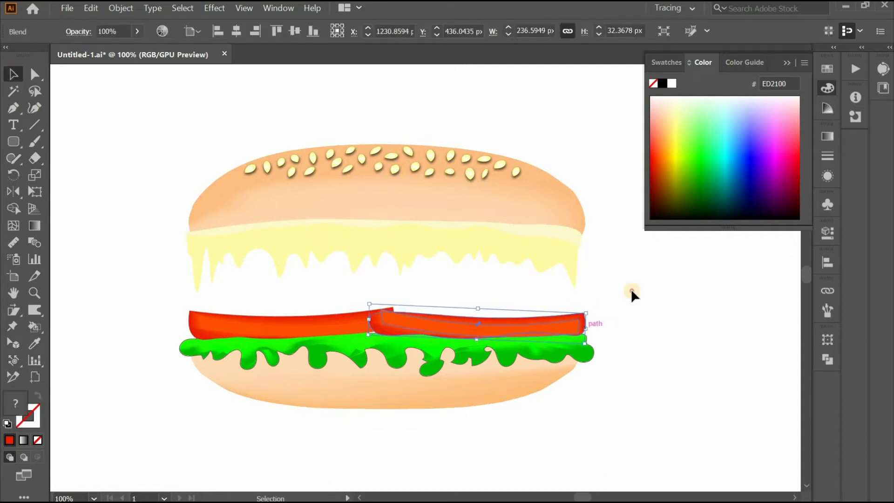
- Adjust the left tomato slice's size slightly and reshape the upper left end of the right slice with the Curvature tool
click(298, 326)
drag(295, 340, 295, 341)
click(349, 298)
click(392, 321)
key(shift+grave)
drag(372, 318, 375, 309)
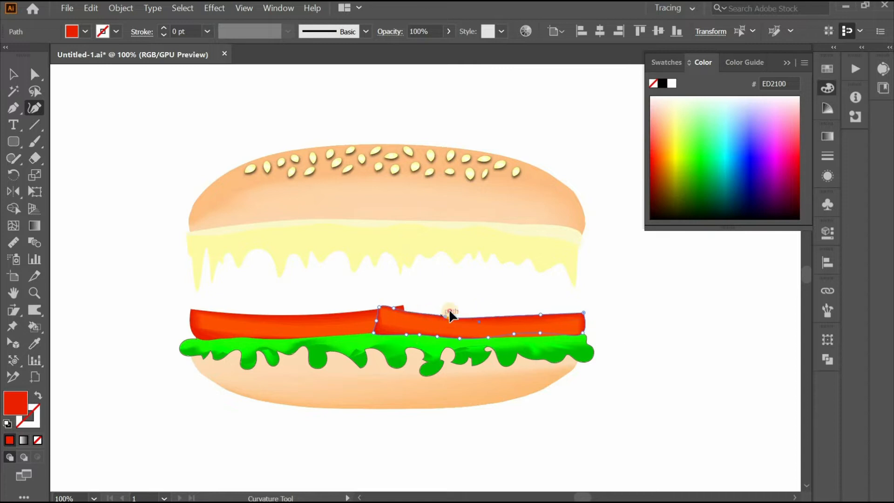
- Reshape the left tomato slice's right end and inner highlight so it sits beside the right slice
key(v)
click(371, 327)
key(shift+grave)
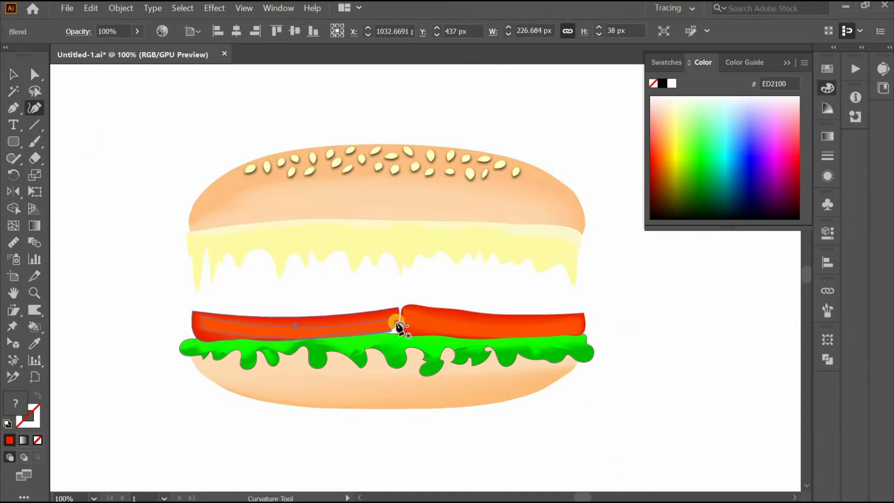
click(384, 327)
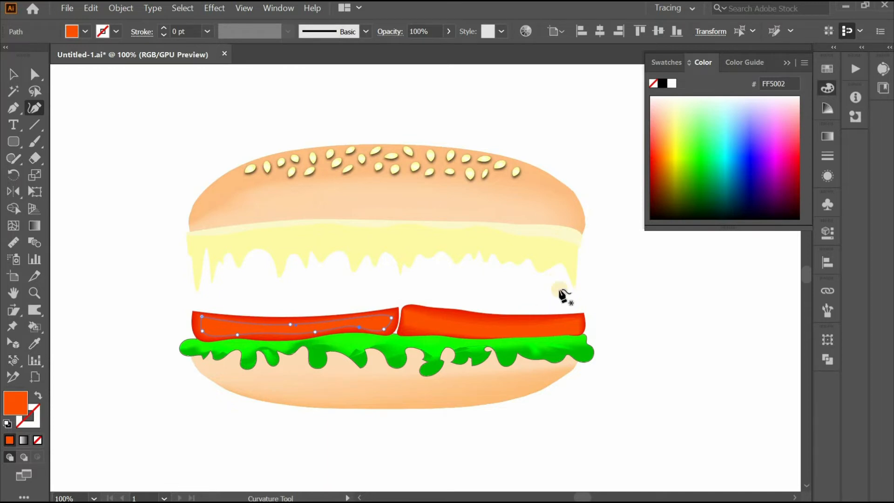
- Extend the lower left edge of the top bun slightly outward to match the cheese
click(191, 235)
key(v)
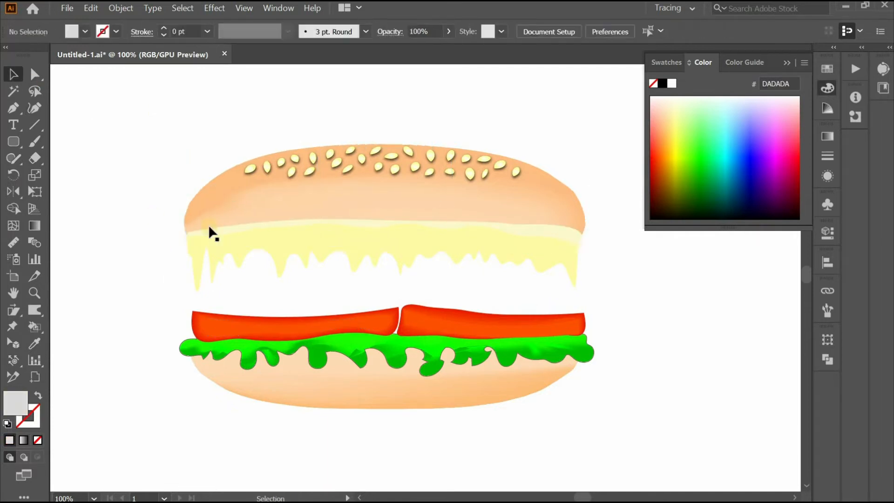
click(183, 180)
- Reshape the right tomato slice's inner orange path to fit its outer outline
key(shift+grave)
click(402, 311)
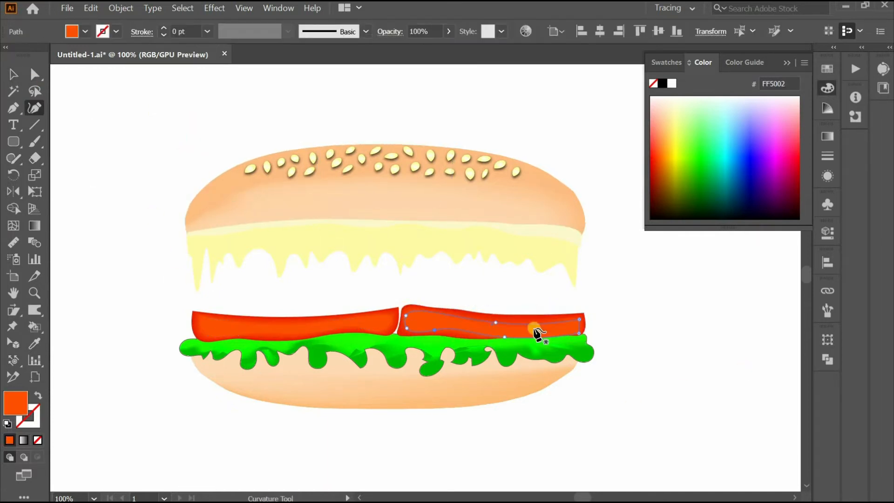
key(v)
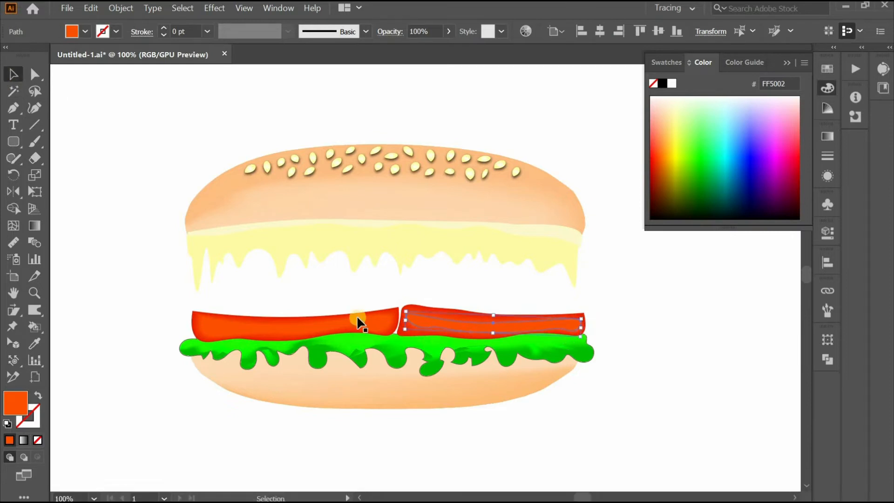
click(271, 298)
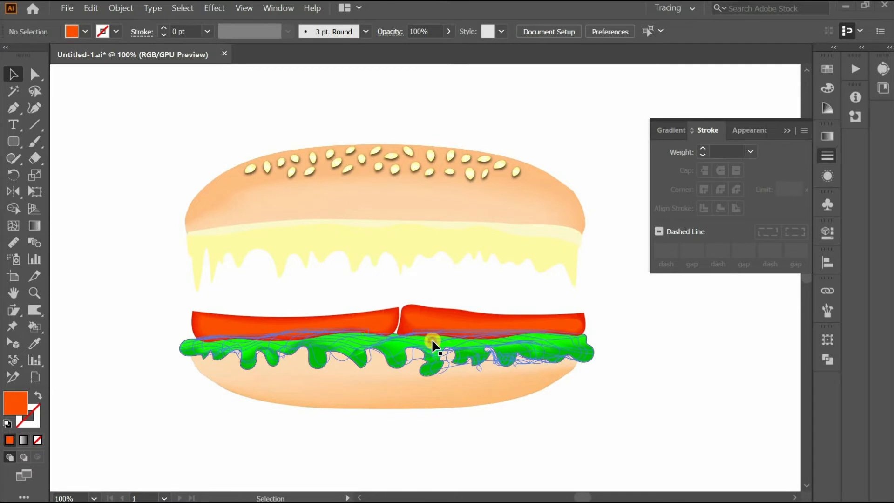
click(422, 348)
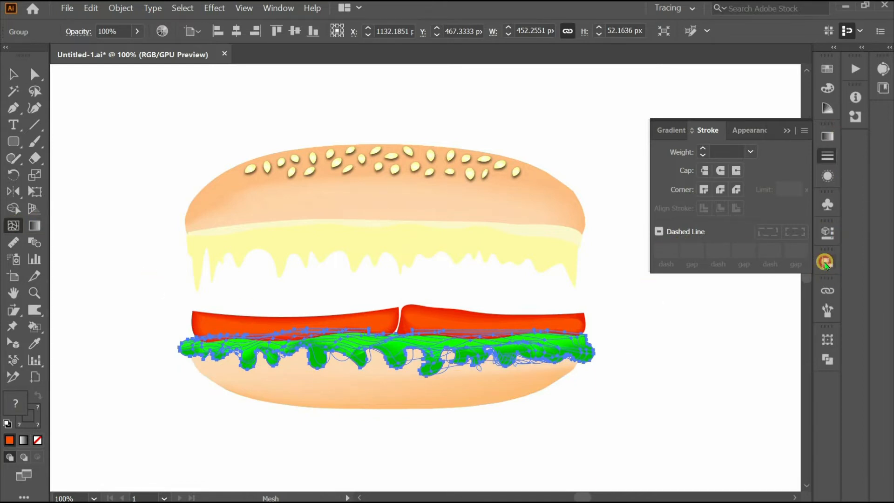
click(826, 263)
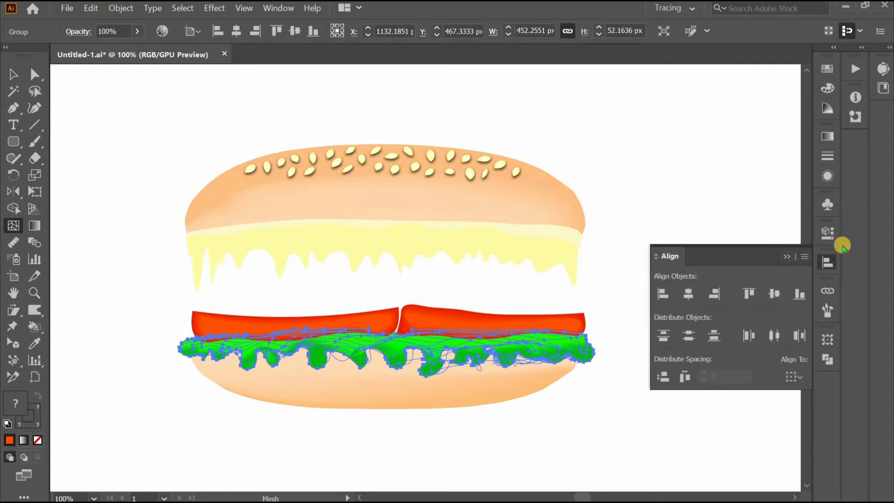
click(829, 263)
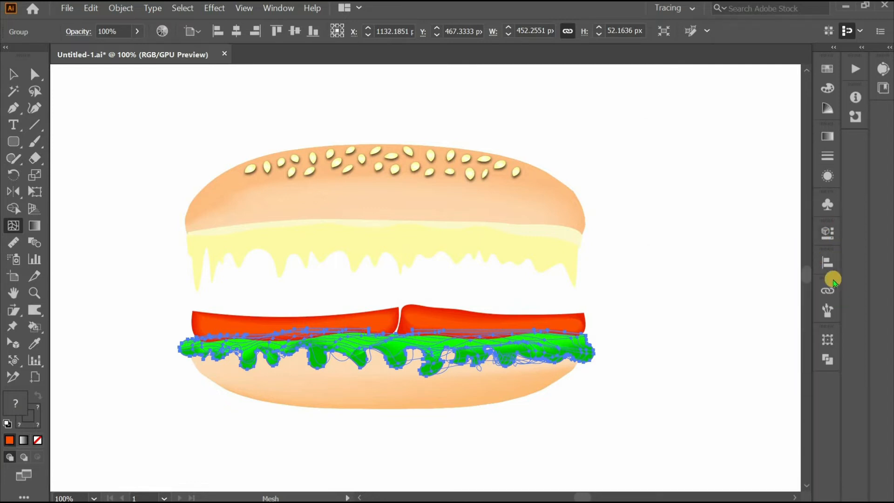
click(826, 210)
click(826, 354)
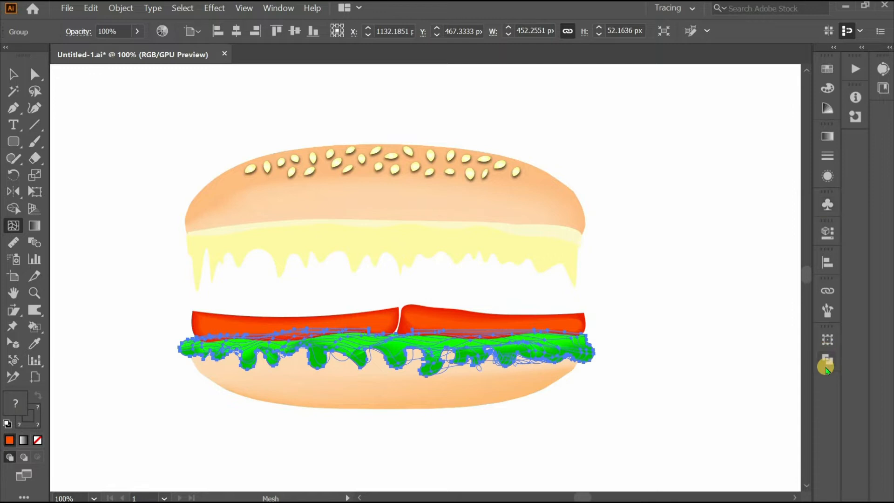
click(826, 362)
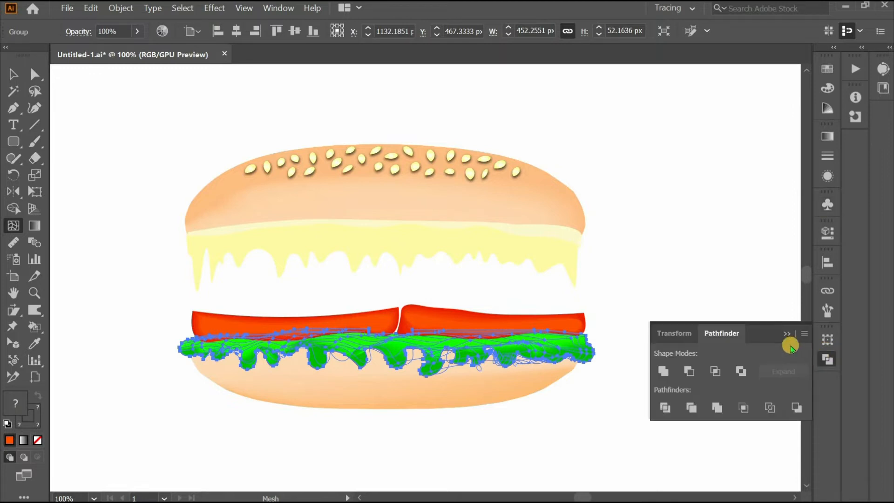
click(804, 308)
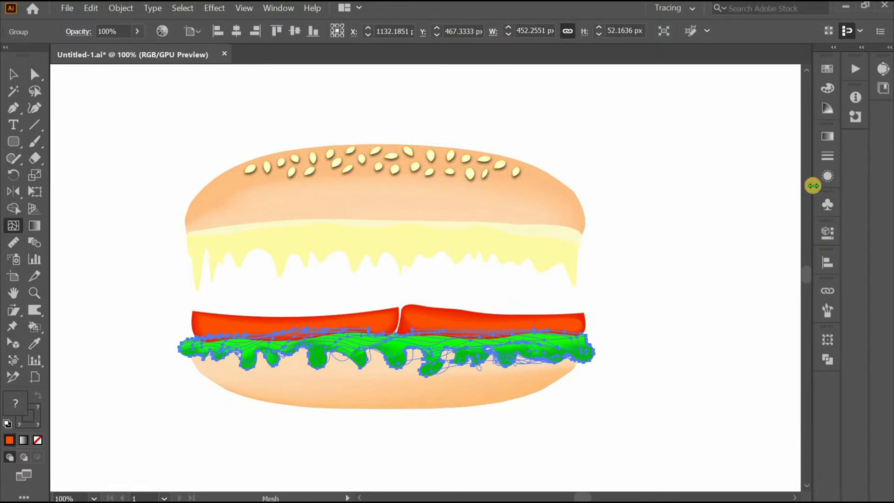
- Hide the thin outline path inside the lettuce group using the layer list, keeping the green mesh visible
click(280, 8)
click(366, 307)
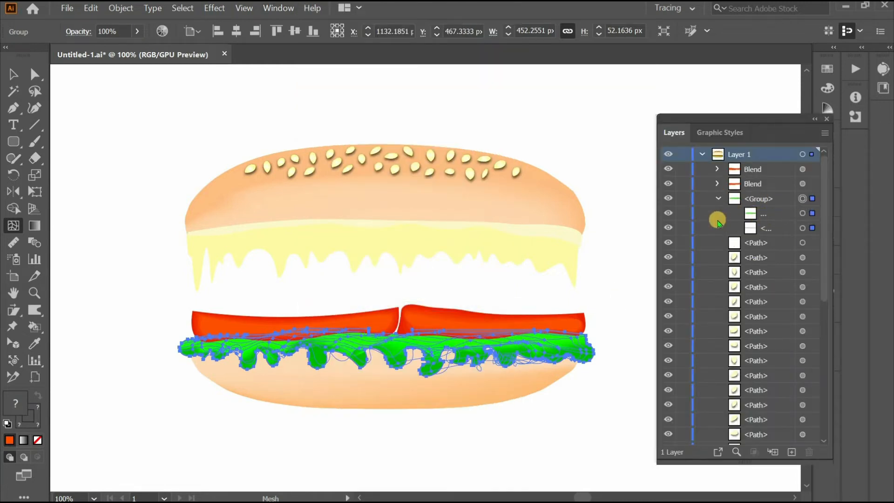
click(667, 214)
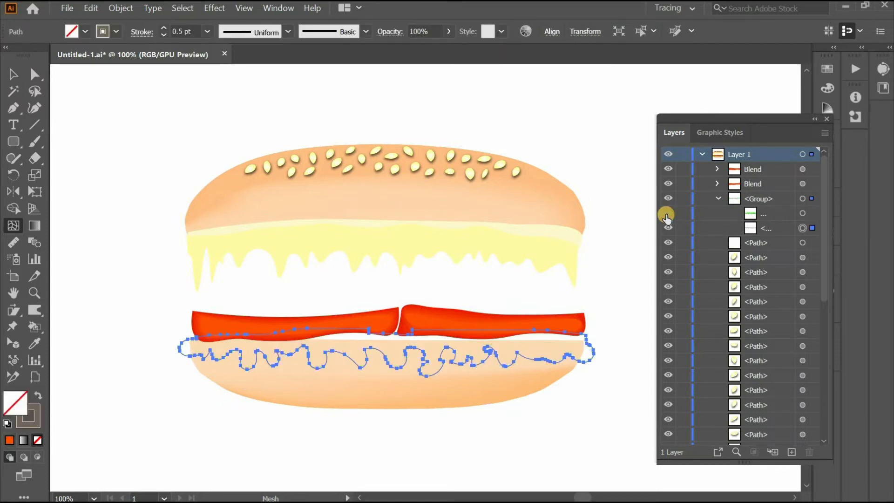
click(667, 228)
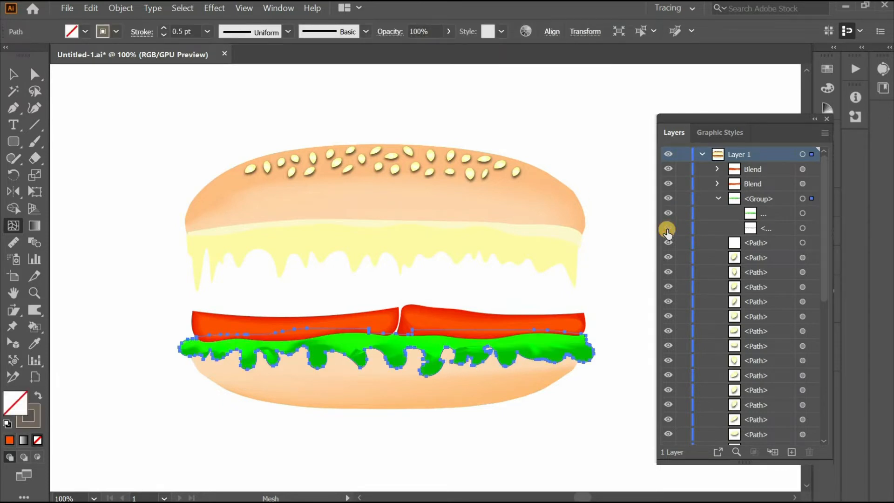
click(667, 229)
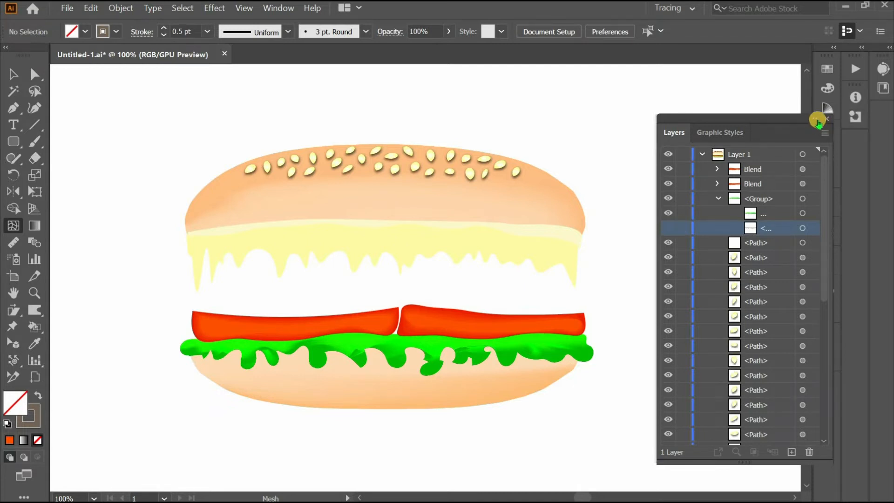
double_click(794, 133)
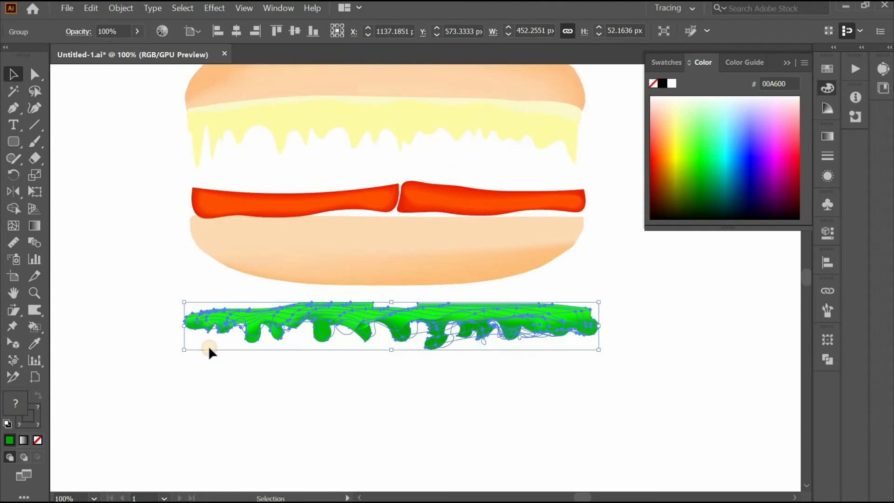
- Lasso the mesh points along the lettuce's lower edge and recolour them a deeper green such as 00B137
key(q)
drag(549, 316, 447, 395)
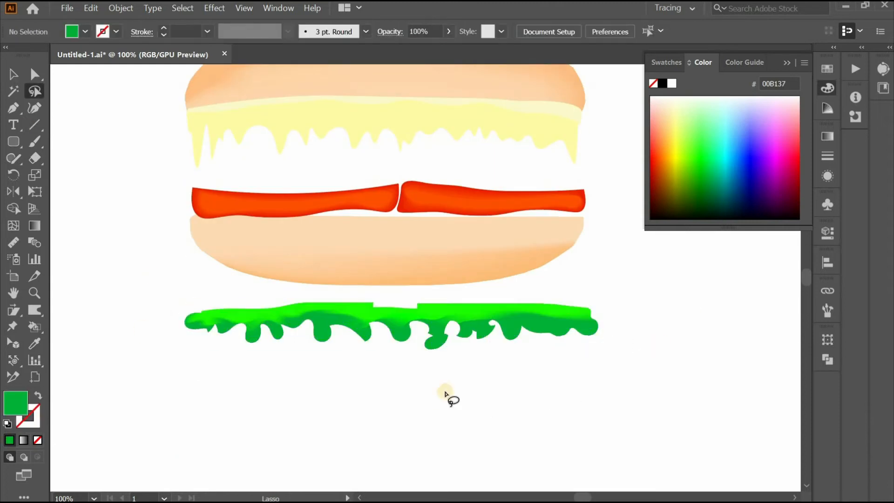
click(744, 62)
click(676, 86)
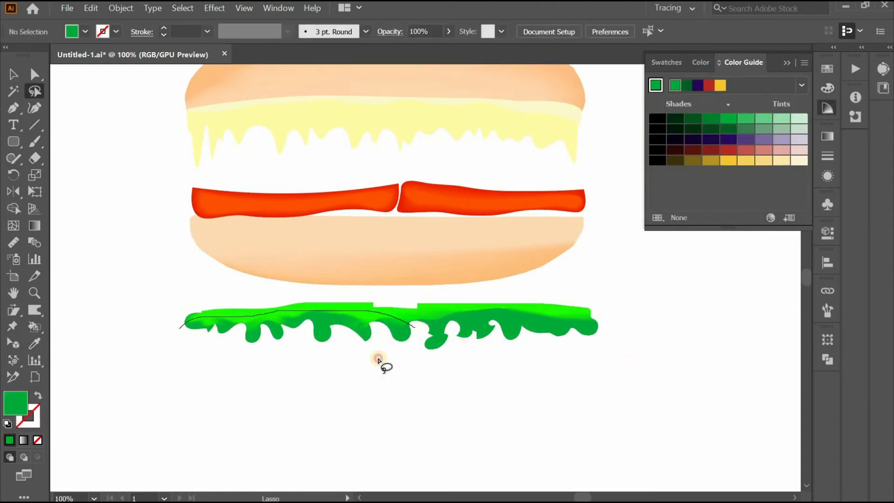
click(350, 334)
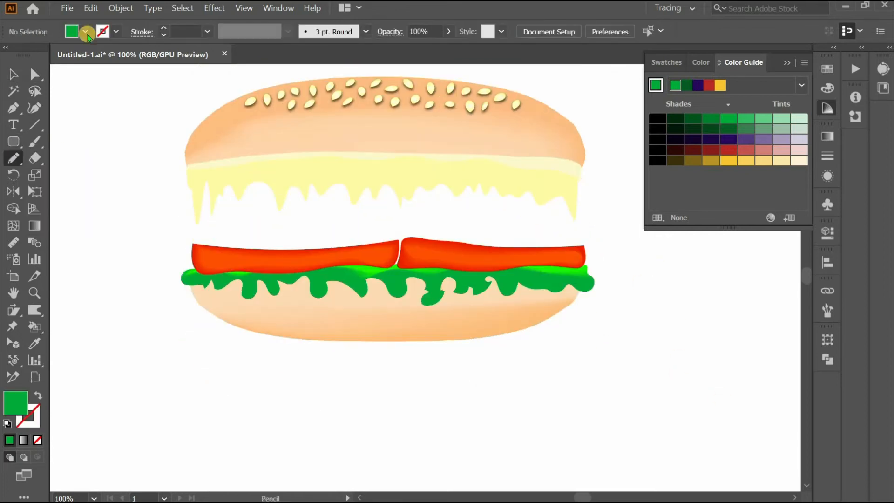
- Draw an orange strip with a wavy lower edge over the tomatoes with the Pencil tool and smooth its curves
click(85, 31)
click(111, 84)
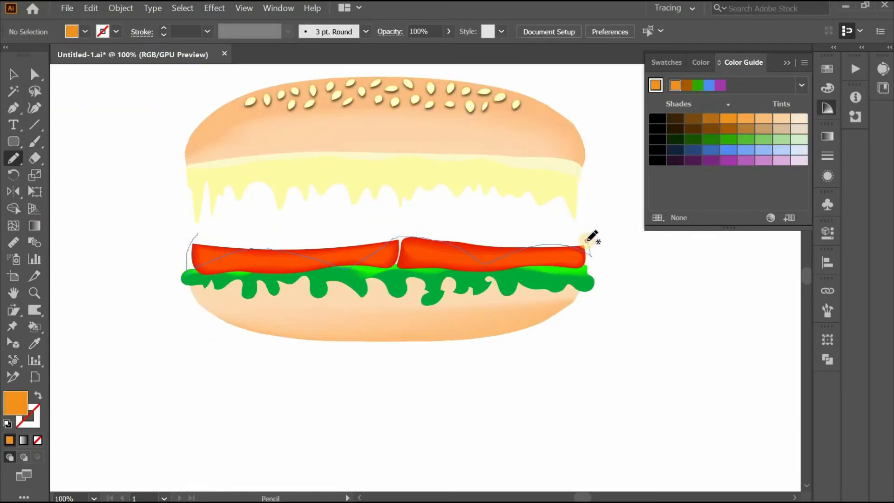
drag(298, 232, 197, 236)
key(shift+grave)
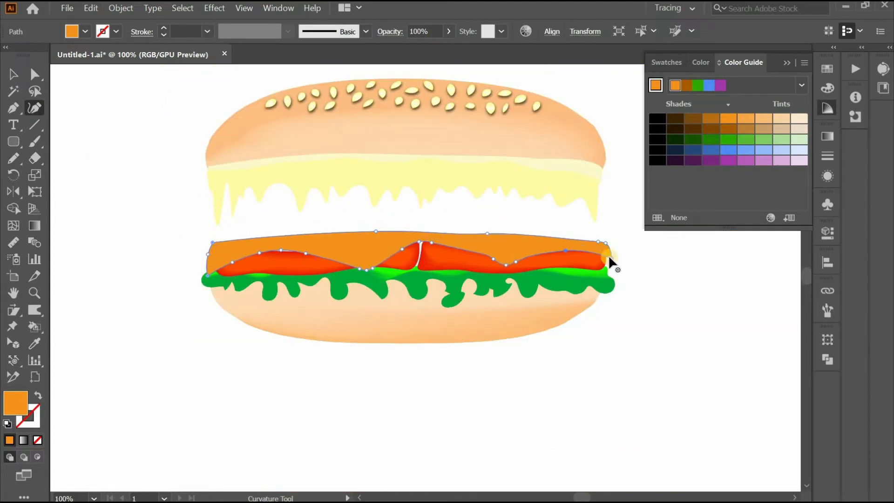
click(517, 262)
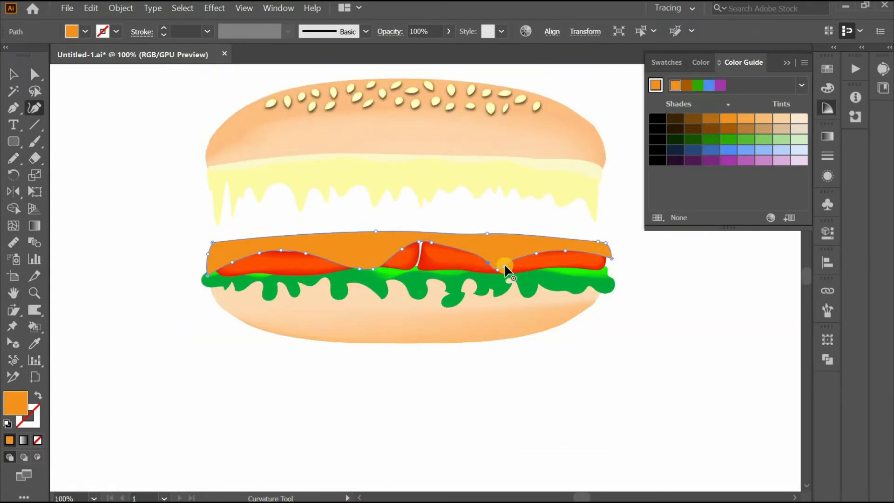
- Move the orange wavy strip below the bottom bun and add an inner copy with Offset Path at -5 px
key(v)
drag(373, 252, 378, 374)
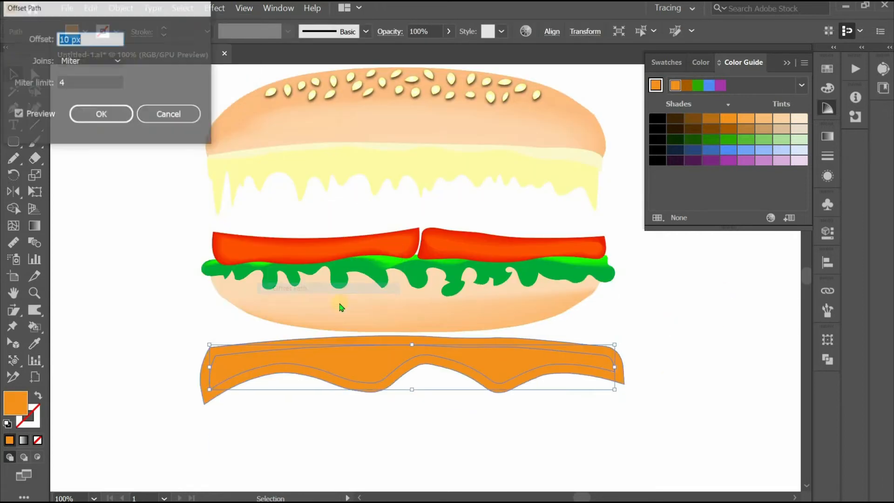
click(95, 46)
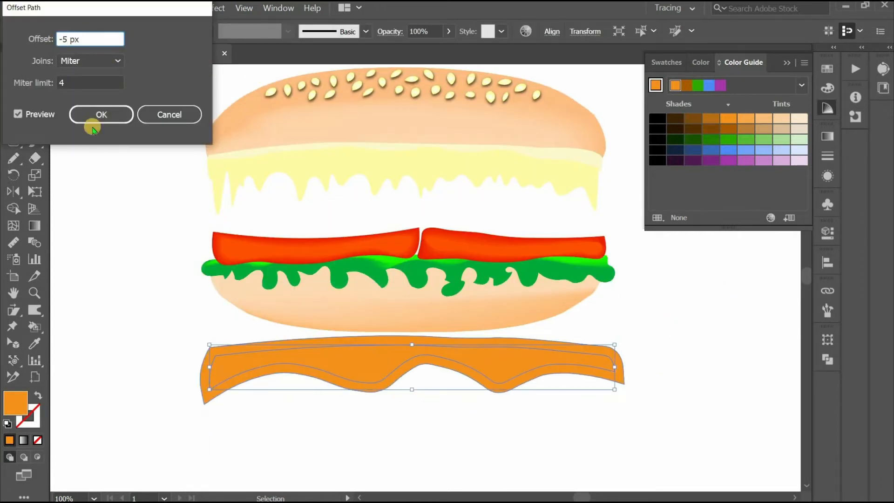
click(97, 118)
- Try a dark brown fill on the inner wavy strip and a lighter orange on the outer one
click(693, 118)
click(610, 364)
click(745, 119)
- Fill the outer wavy strip with golden amber and the inner strip with bright yellow
click(72, 31)
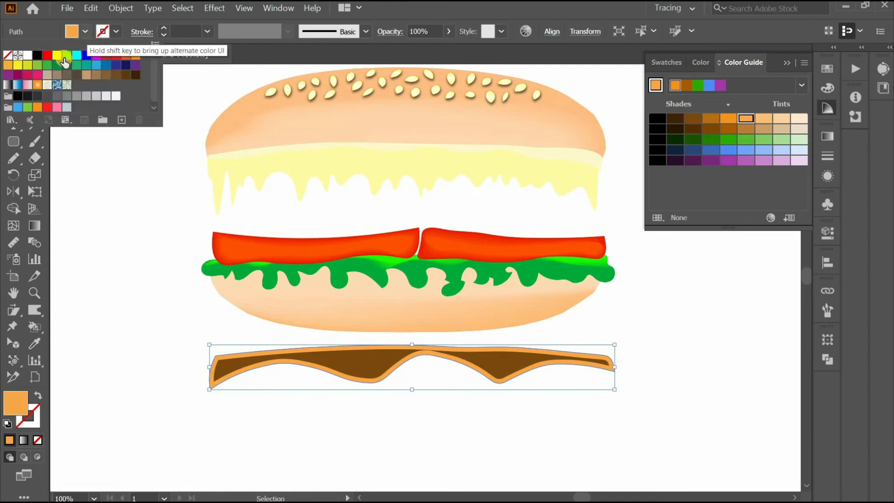
click(65, 59)
click(700, 62)
click(665, 158)
click(364, 365)
mouse_move(667, 163)
mouse_down()
mouse_move(666, 180)
mouse_move(669, 156)
mouse_up()
click(666, 62)
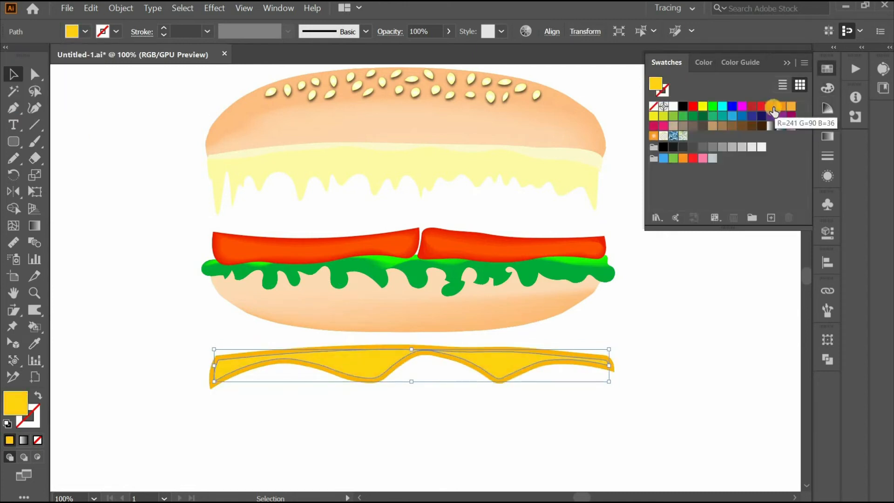
- Recolour the inner wavy strip with an orange shade from the colour guide
click(773, 108)
click(703, 62)
click(740, 62)
click(710, 118)
click(728, 119)
- Blend the outer and inner wavy strips together and place the layer over the tomato slices
click(652, 279)
key(w)
click(345, 377)
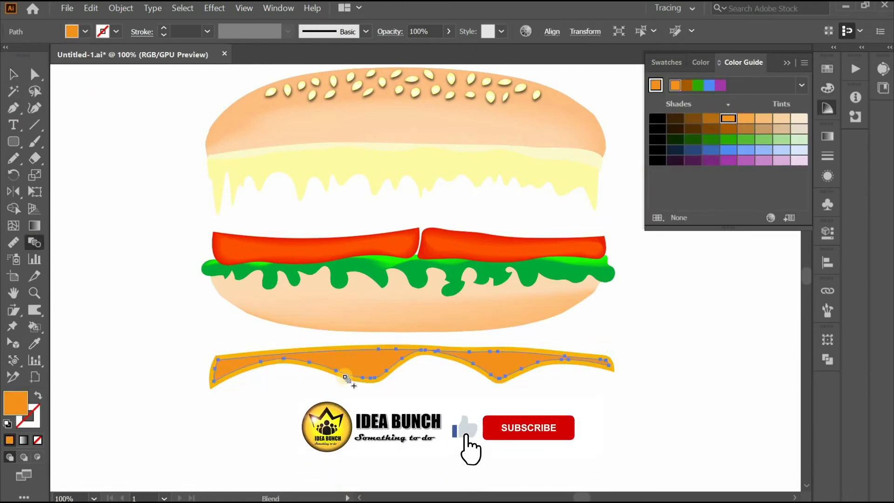
click(599, 367)
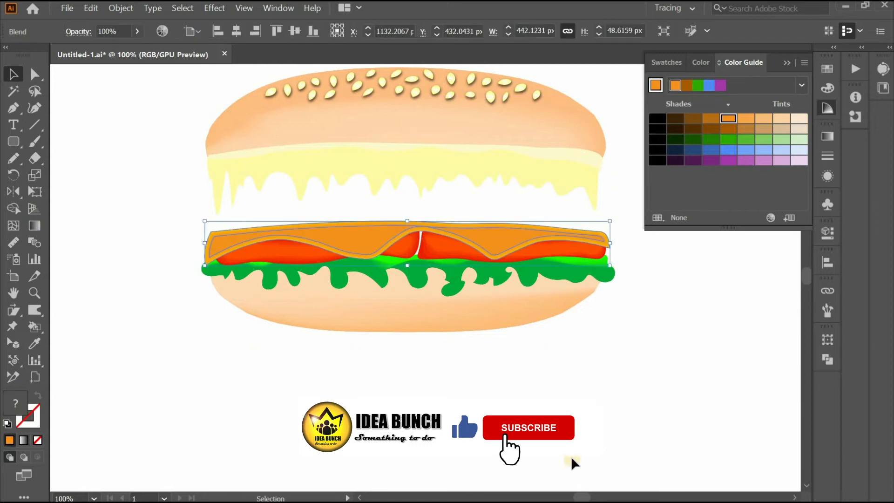
click(612, 485)
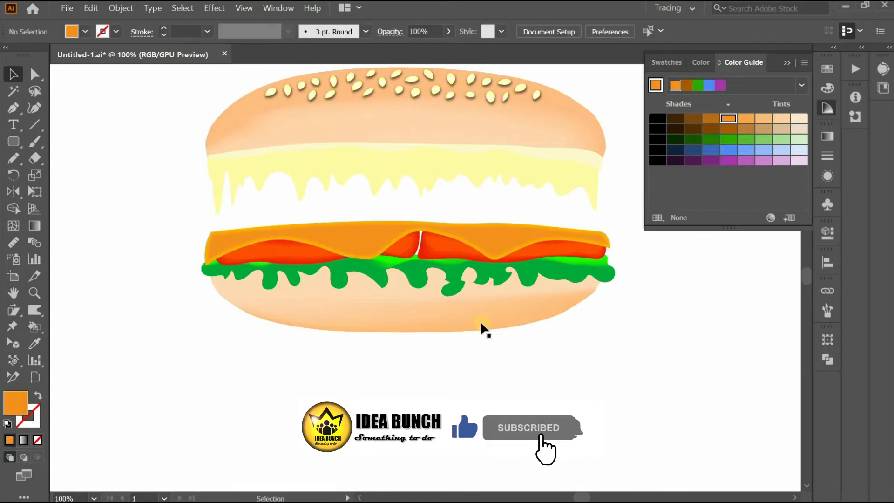
- Move the bottom bun down clear of the lettuce and add a mesh line near its upper edge
drag(481, 324, 481, 399)
key(u)
click(495, 346)
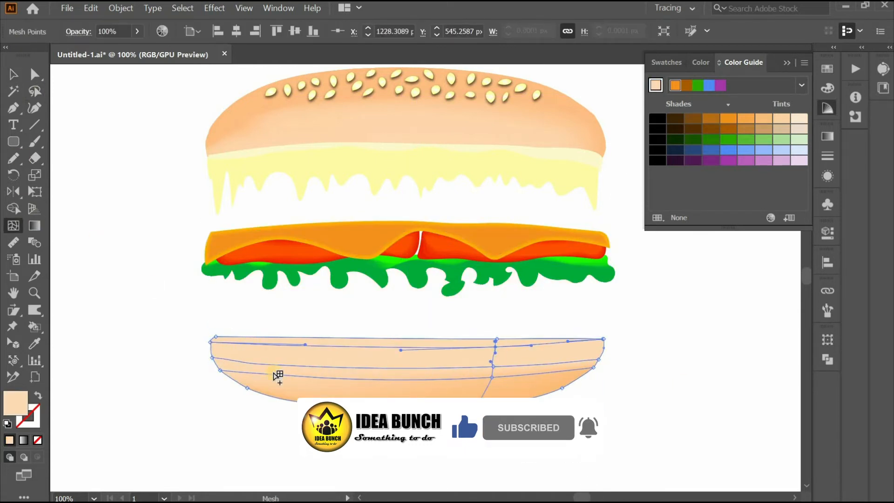
- Lasso the mesh points along the bottom bun's upper edge and colour them cream, FFFEDC
key(q)
mouse_move(211, 326)
mouse_down()
mouse_move(334, 359)
mouse_move(609, 336)
mouse_up()
click(667, 62)
click(673, 106)
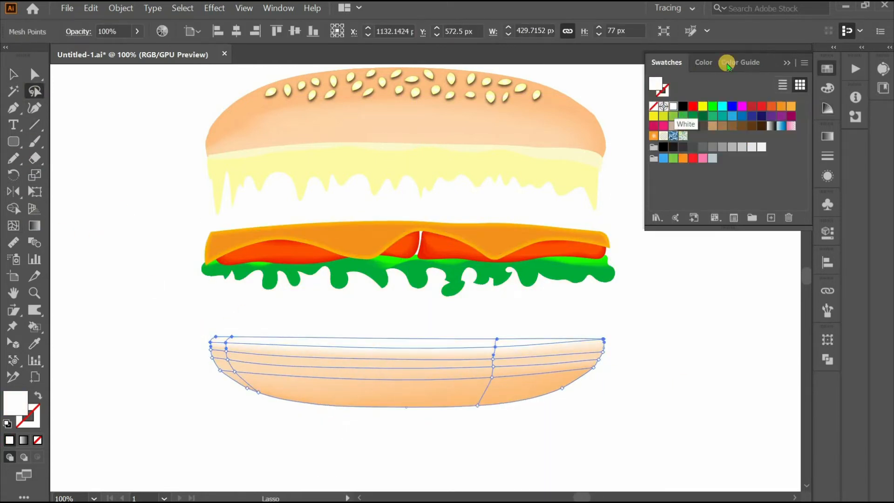
click(704, 62)
click(684, 98)
click(157, 295)
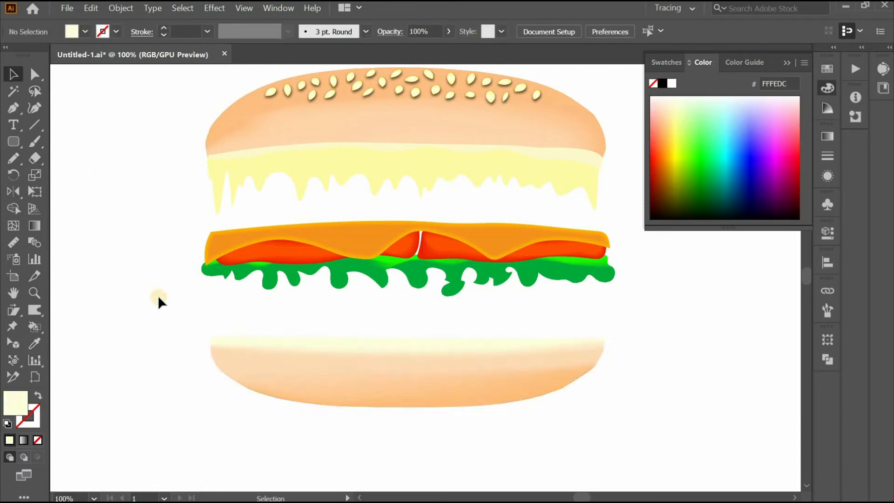
- Add another mesh row just beneath the bun's cream edge and lasso the points along it
key(v)
click(232, 350)
click(11, 227)
scroll(380, 412, up, 1)
click(551, 324)
key(q)
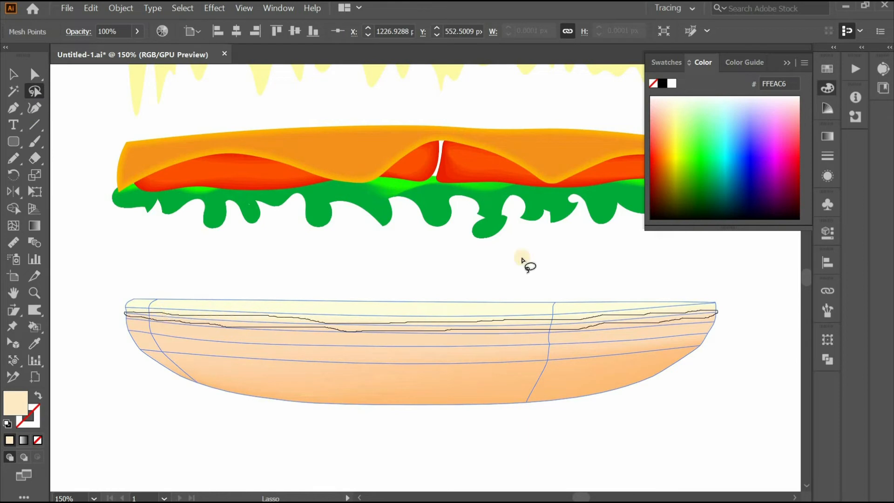
- Try tan shades on the selected mesh row beneath the bottom bun's cream edge
click(679, 167)
click(675, 181)
click(665, 62)
click(710, 129)
click(743, 61)
click(763, 118)
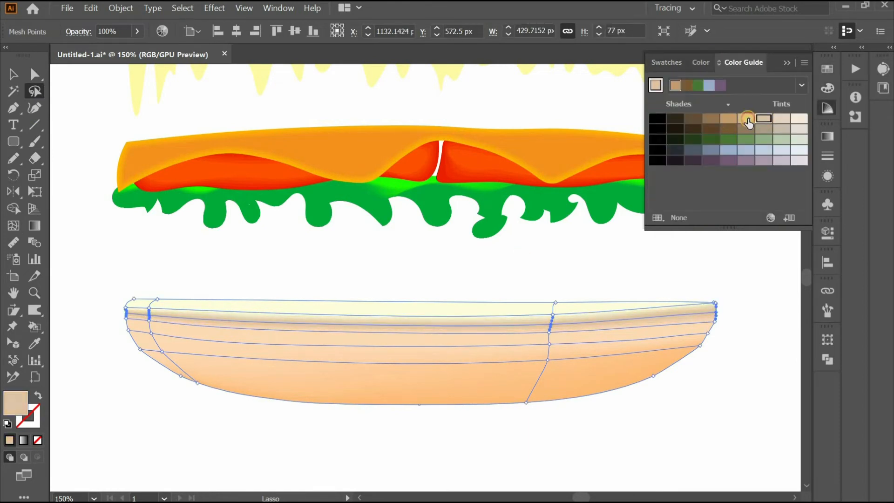
- Colour the mesh row beneath the cream edge with a light golden orange shade
click(700, 61)
click(675, 140)
drag(663, 112, 670, 122)
click(743, 62)
click(740, 125)
click(675, 86)
key(v)
click(557, 429)
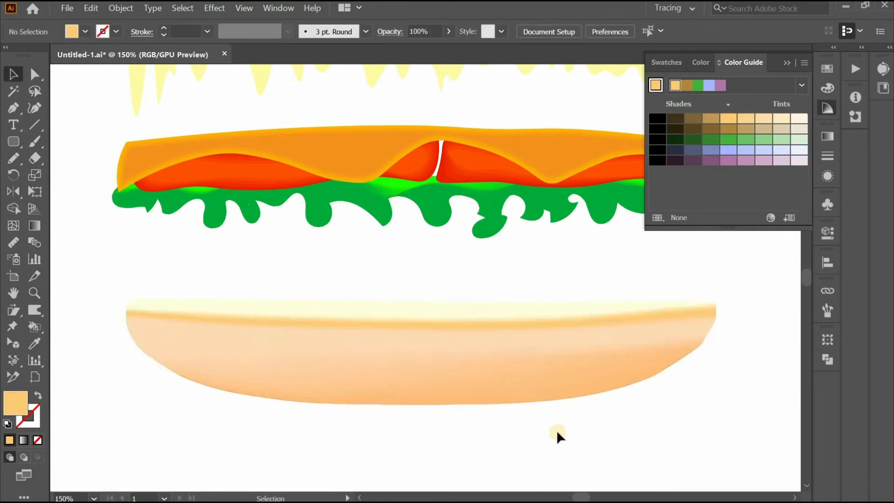
- Place the bottom bun back under the lettuce and shift the lettuce slightly to the left
scroll(665, 406, down, 1)
drag(624, 382, 624, 317)
click(642, 342)
click(504, 364)
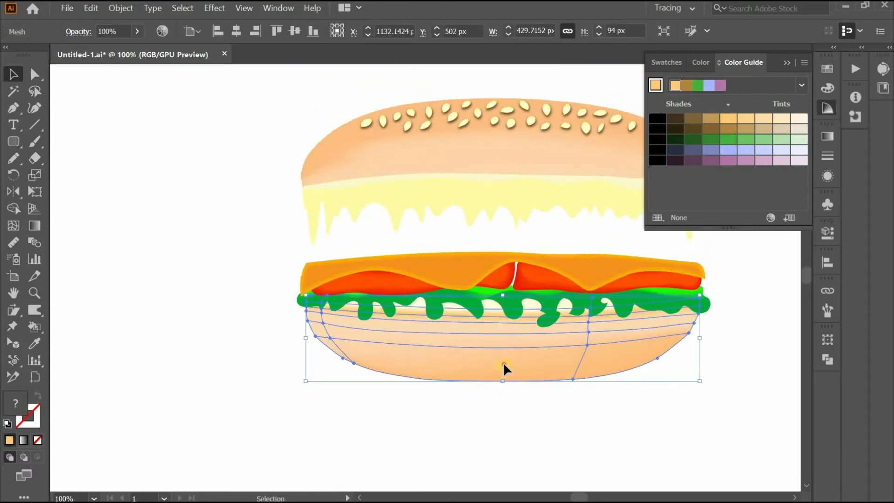
drag(503, 364, 504, 399)
drag(504, 400, 503, 364)
click(725, 378)
scroll(725, 378, up, 3)
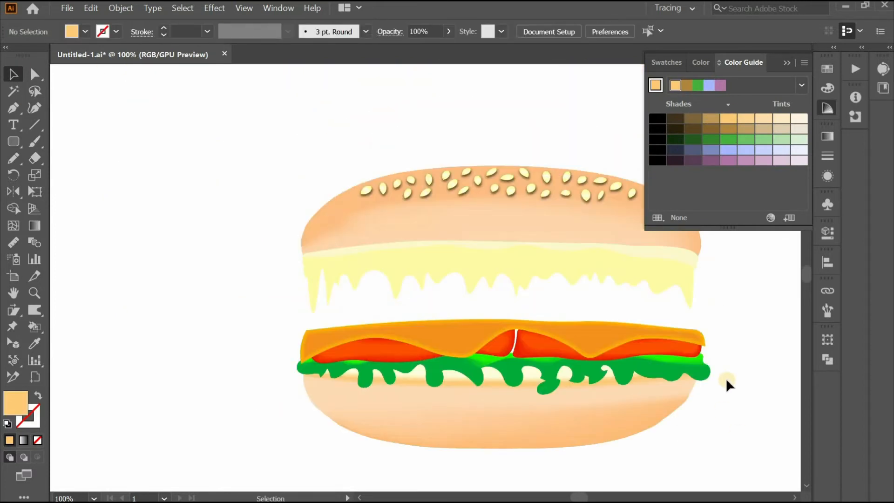
drag(688, 371, 684, 371)
scroll(673, 326, up, 1)
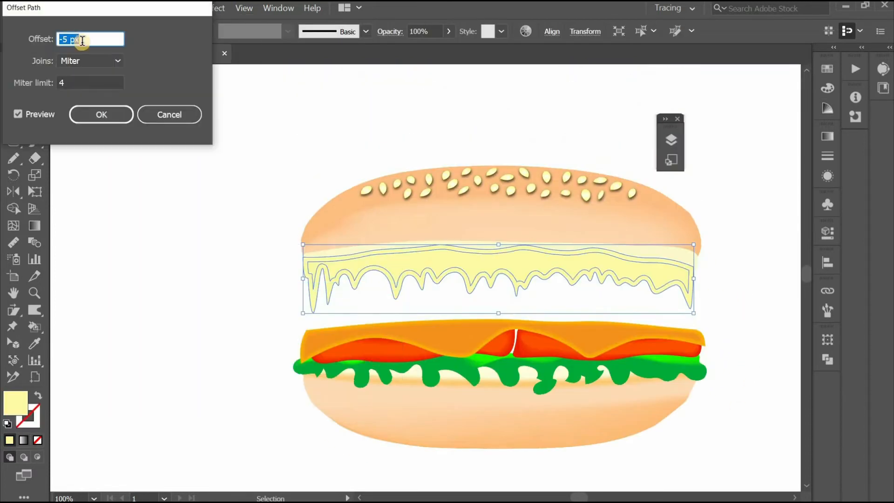
- Add an inner copy of the cheese drip with Offset Path at -9 px and fill it with yellow FFE925
text(-9)
key(Return)
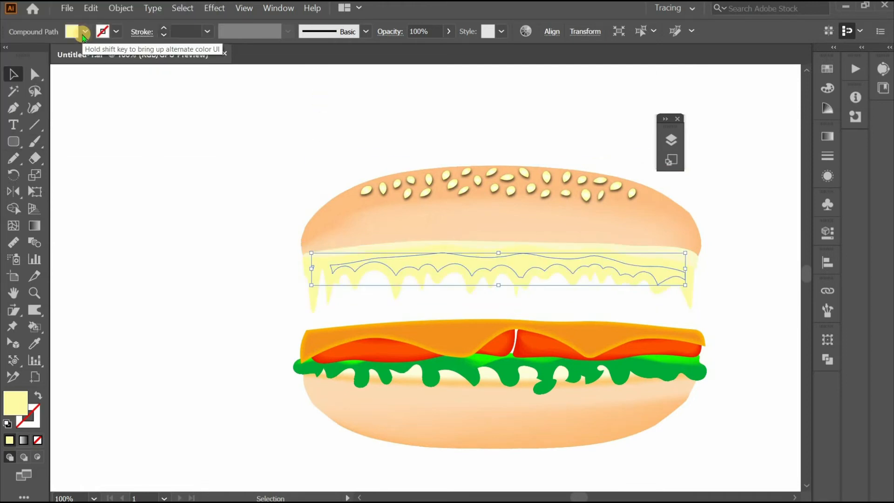
click(85, 31)
click(29, 55)
click(136, 56)
click(827, 108)
click(782, 119)
click(747, 118)
click(702, 62)
click(673, 138)
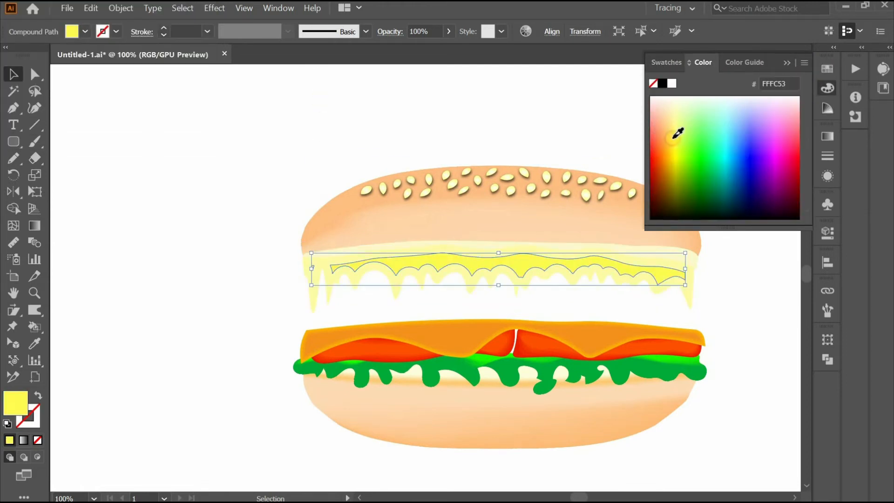
click(673, 148)
- Try to blend the yellow inner cheese shape with the pale outer drip
click(274, 175)
key(ctrl+alt+b)
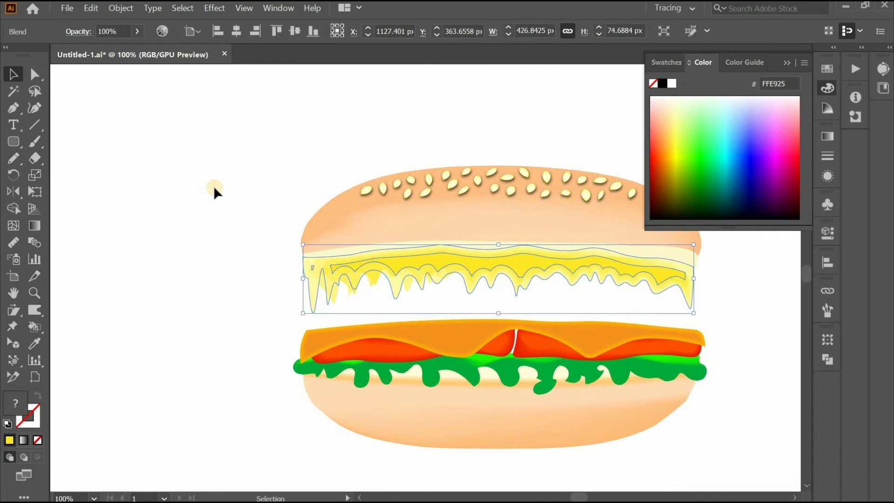
click(214, 188)
drag(314, 270, 166, 263)
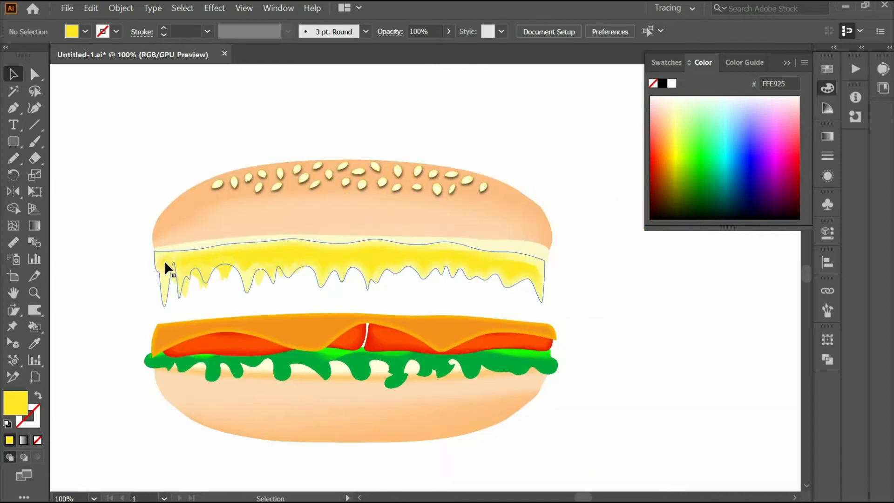
click(166, 263)
click(35, 242)
scroll(163, 264, up, 5)
key(ctrl+z)
scroll(526, 383, down, 2)
drag(411, 373, 185, 326)
- Try blending the two cheese shapes with the blend spacing set to Smooth Color
double_click(34, 242)
click(147, 39)
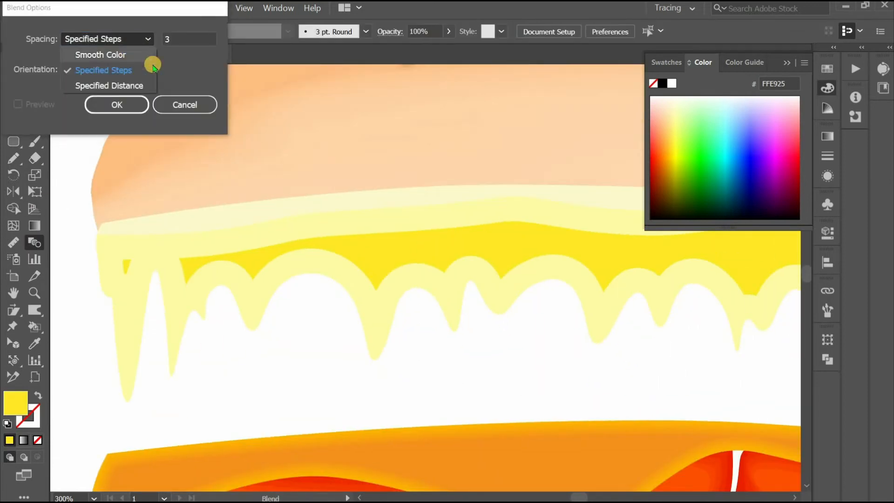
click(135, 55)
click(116, 104)
click(376, 275)
click(453, 326)
scroll(442, 372, down, 3)
key(ctrl+z)
- Revise the blend options and try blending the inner and outer cheese shapes again, then undo the result
click(326, 282)
double_click(35, 242)
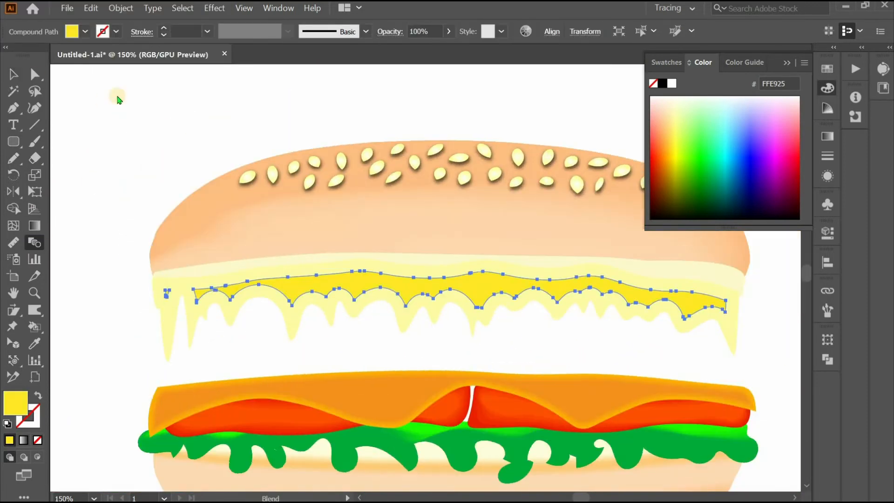
click(117, 104)
double_click(34, 242)
click(117, 104)
click(294, 325)
key(v)
key(ctrl+shift+a)
key(ctrl+minus)
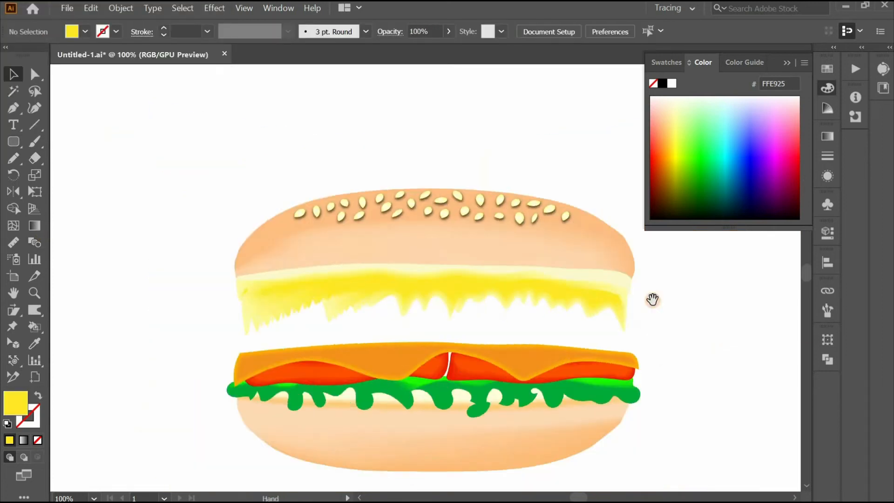
drag(652, 300, 633, 268)
key(ctrl+z)
- Test further blend spacing settings on the cheese shapes and undo each attempt
double_click(35, 242)
click(147, 40)
click(128, 55)
click(117, 104)
click(13, 74)
key(ctrl+z)
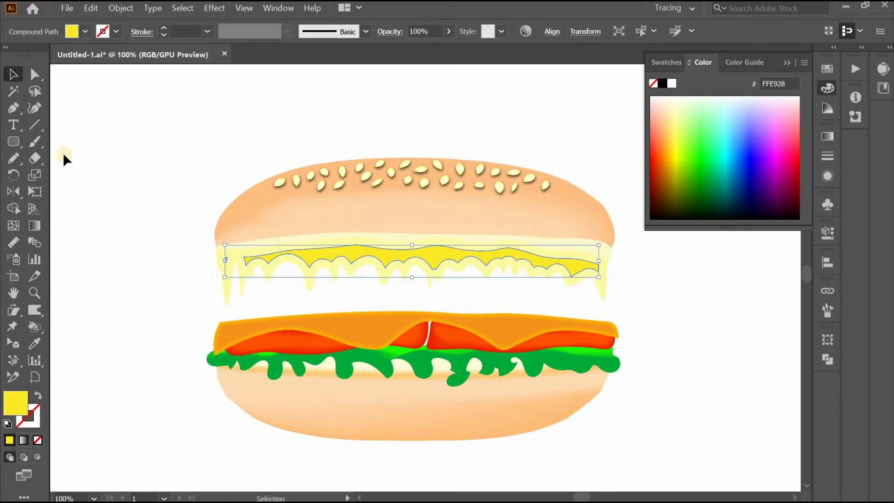
double_click(35, 242)
click(135, 105)
click(335, 275)
key(v)
key(ctrl+z)
- Adjust the blend options and blend the yellow inner cheese shape into the pale outer drip
double_click(35, 242)
click(116, 104)
click(335, 274)
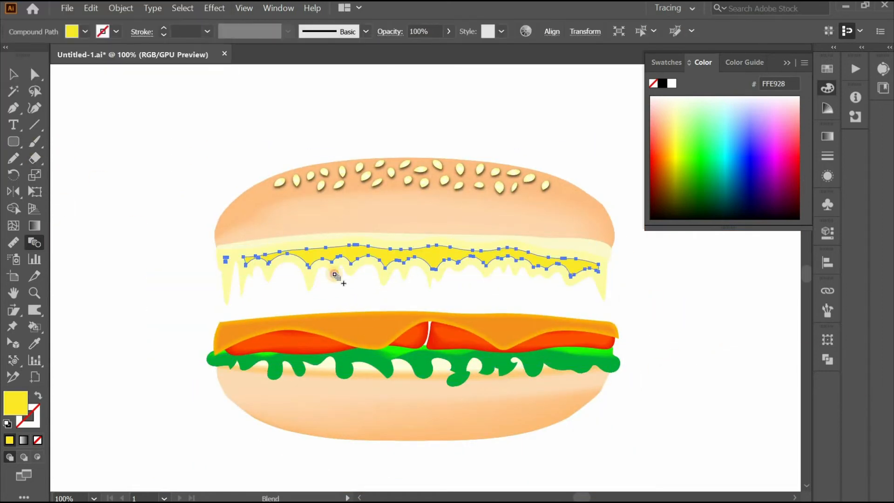
key(v)
click(715, 318)
- Select the sesame seed group on the top bun and apply an Envelope Distort mesh with 4 rows and 4 columns
click(415, 241)
drag(462, 203, 418, 118)
shift+click(421, 219)
shift+click(459, 126)
shift+click(480, 242)
drag(496, 133, 461, 225)
right_click(440, 223)
click(116, 8)
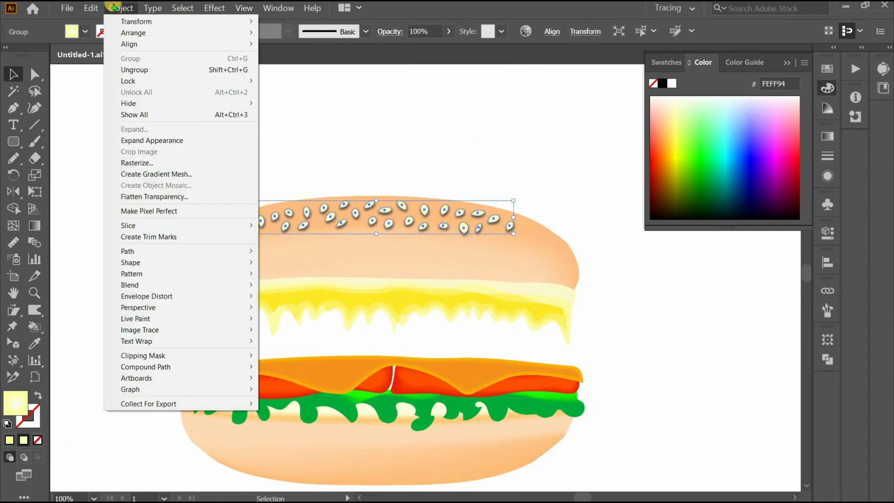
mouse_move(233, 273)
click(293, 283)
click(261, 88)
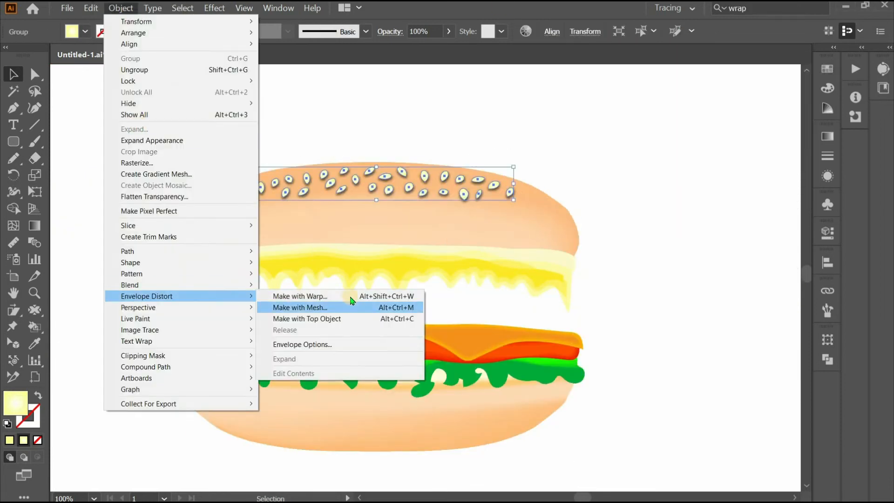
click(379, 305)
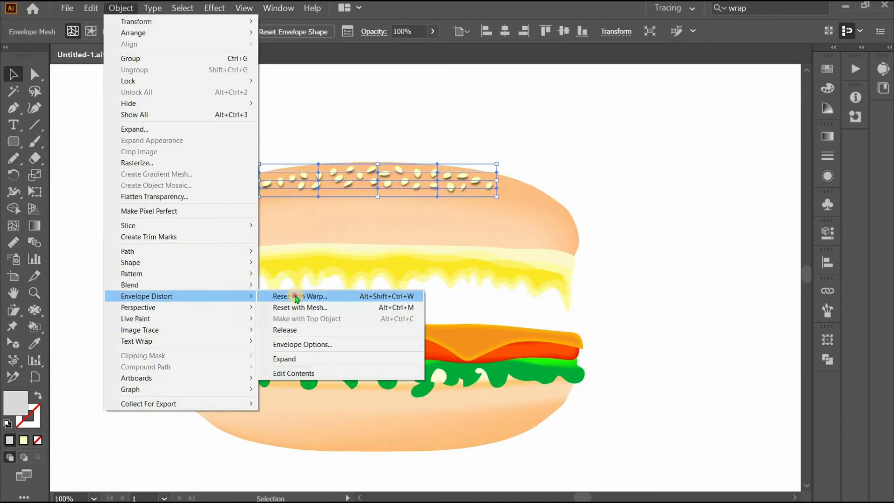
- Reset the seed envelope to an Arc Upper warp, horizontal, with 18% bend and -1% horizontal distortion
click(296, 297)
click(497, 303)
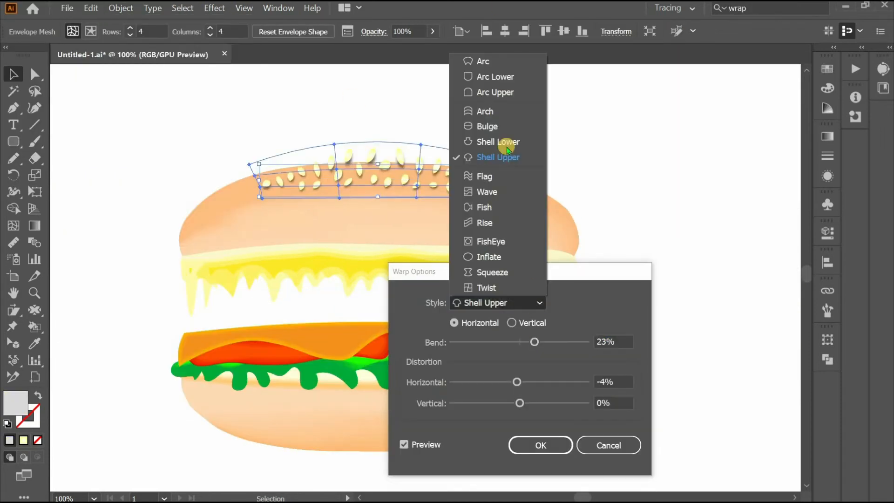
click(498, 92)
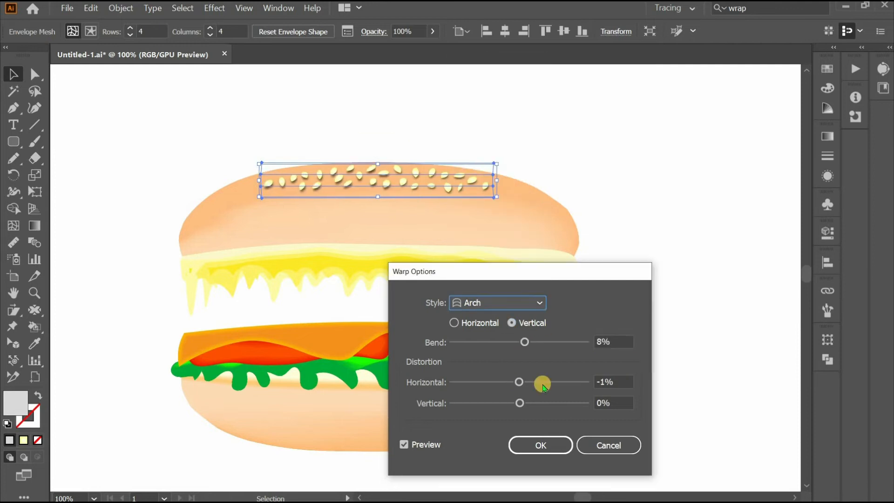
click(498, 303)
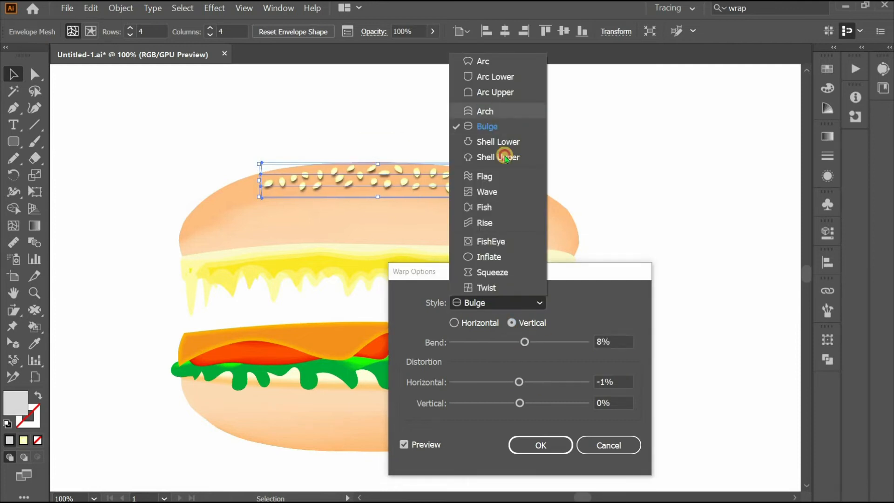
click(488, 92)
drag(524, 342, 530, 343)
click(454, 323)
click(540, 445)
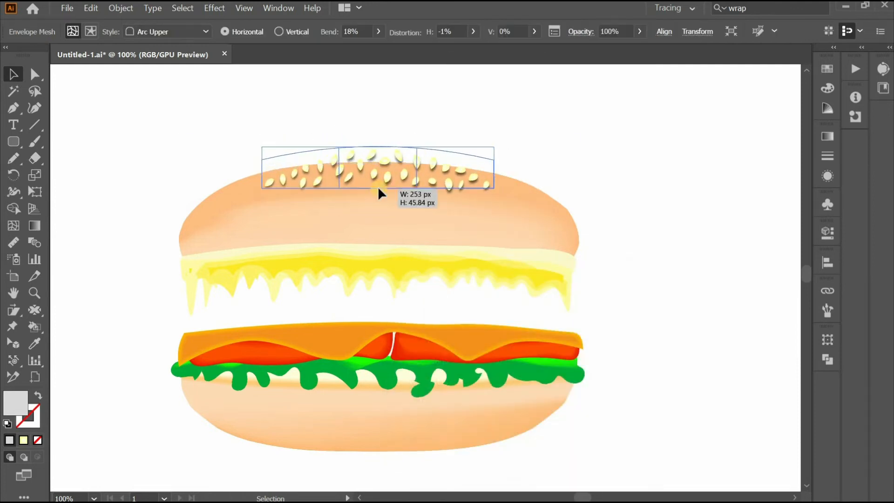
- Flatten and widen the warped sesame seeds so they follow the curve of the top bun
drag(259, 181, 250, 180)
drag(490, 180, 497, 181)
click(564, 169)
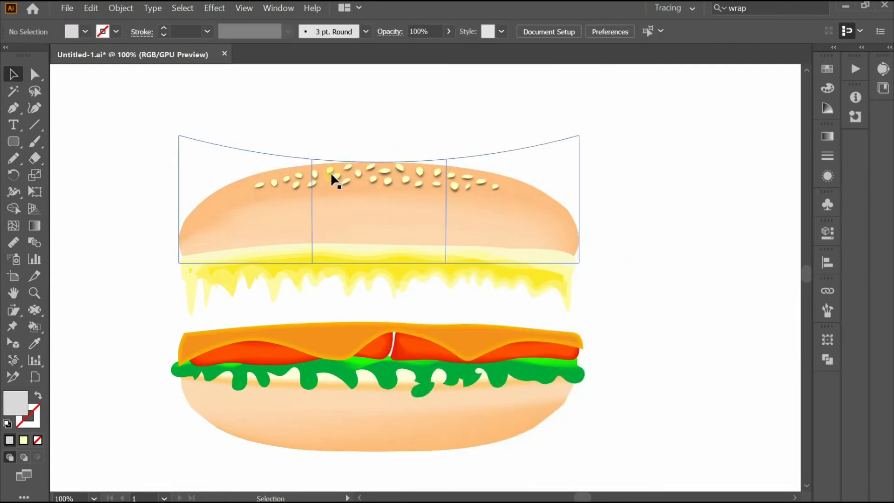
click(331, 174)
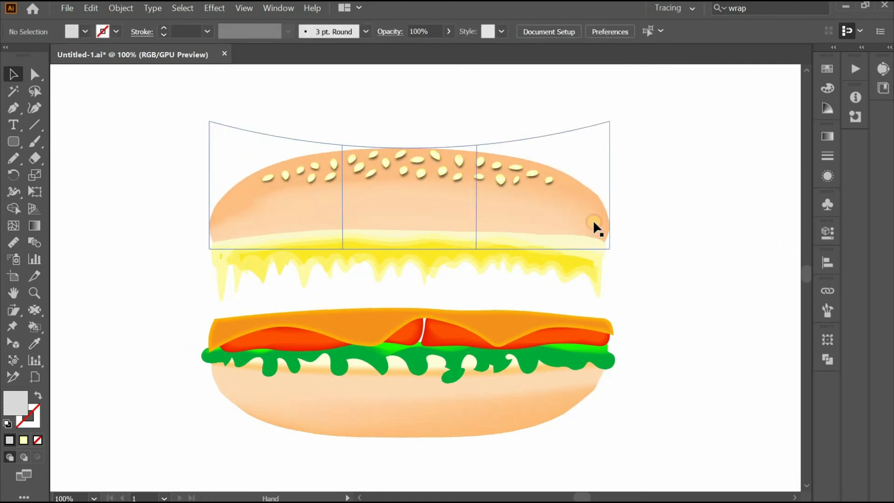
- Warp the lettuce group with the horizontal Flag style, adjusting its bend and horizontal distortion
click(441, 355)
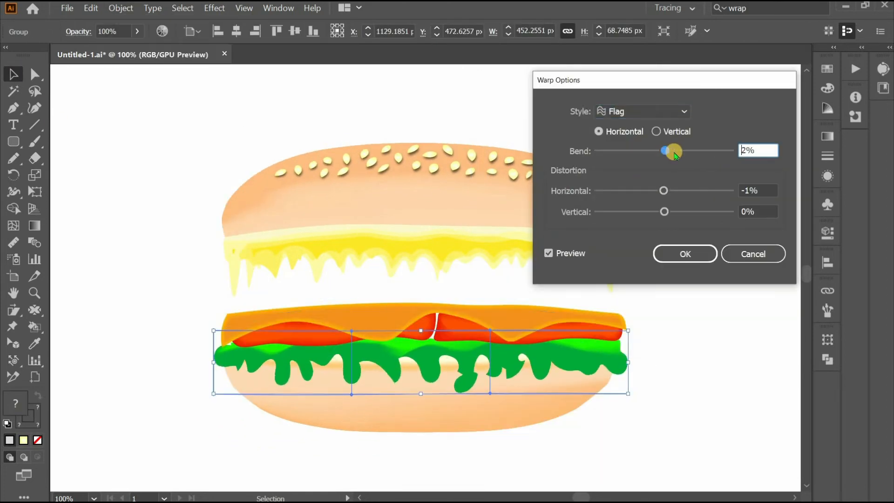
drag(665, 151, 672, 151)
drag(664, 190, 647, 190)
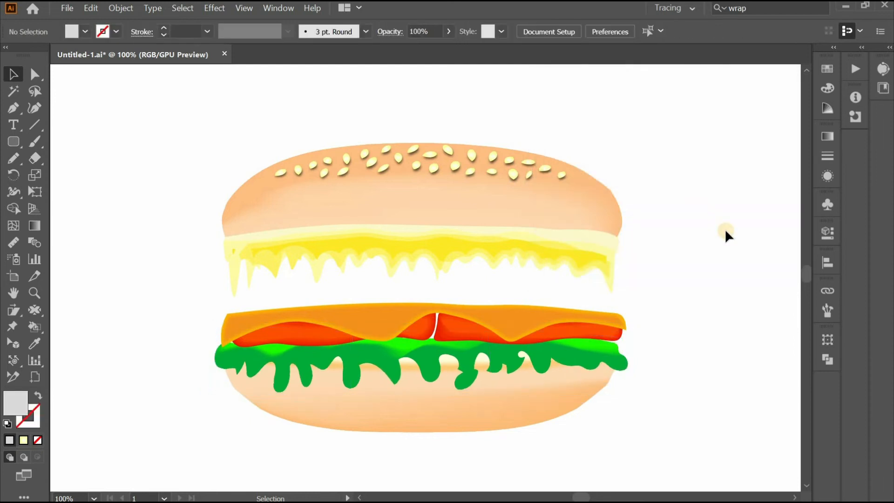
- Draw a wide rounded rectangle patty between the cheese and the orange layer and fill it with dark brown
drag(344, 319, 623, 321)
click(85, 31)
click(122, 84)
key(v)
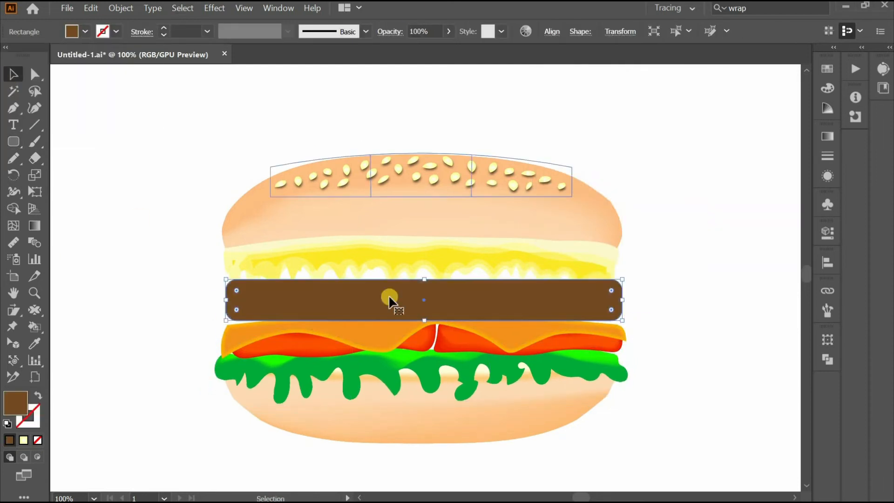
drag(389, 295, 388, 293)
- Reshape the brown patty with the Curvature tool into an organic outline with gently wavy upper and lower edges
click(34, 108)
click(321, 277)
click(407, 277)
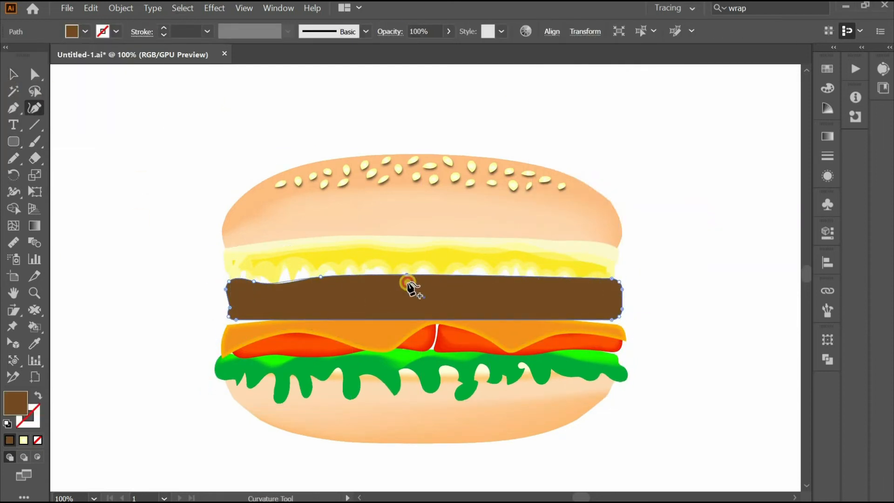
drag(587, 276, 593, 278)
drag(321, 277, 322, 279)
drag(254, 282, 259, 280)
drag(229, 316, 270, 318)
drag(612, 319, 564, 315)
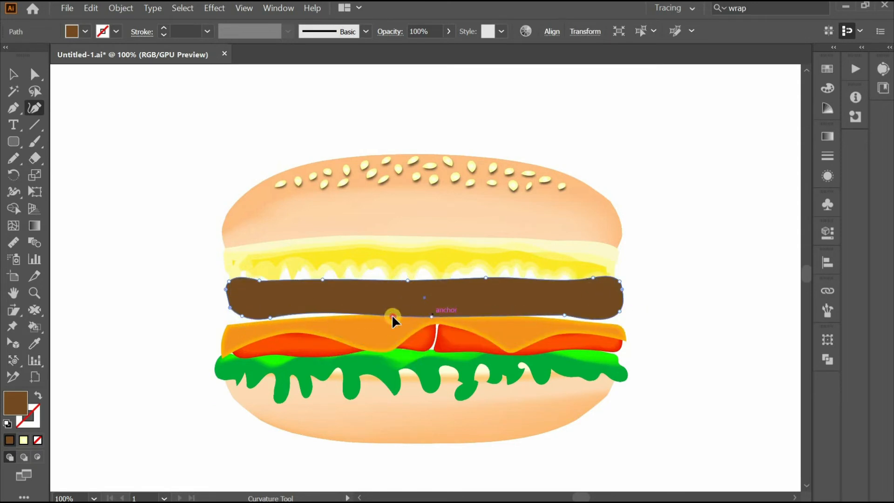
ctrl+drag(388, 292, 386, 299)
drag(241, 323, 231, 322)
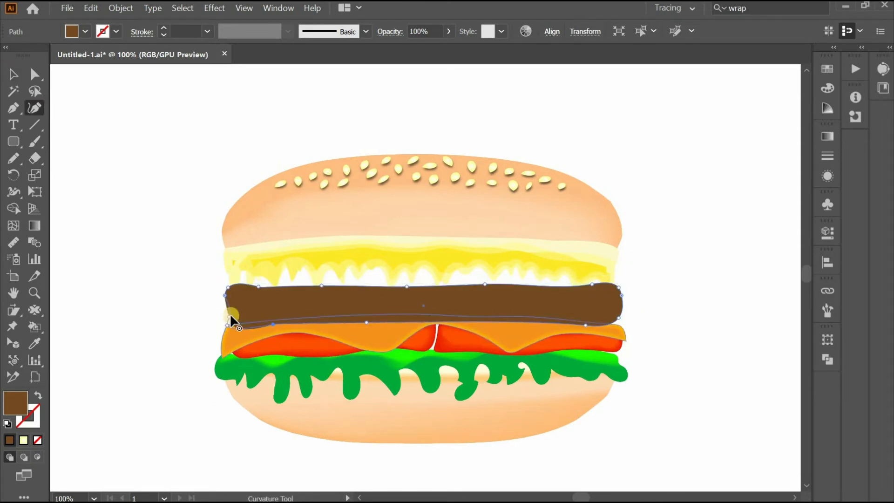
drag(591, 324, 605, 327)
drag(485, 284, 501, 279)
- Send the patty behind the other burger layers and move it clear above the top bun
key(v)
right_click(412, 257)
click(567, 371)
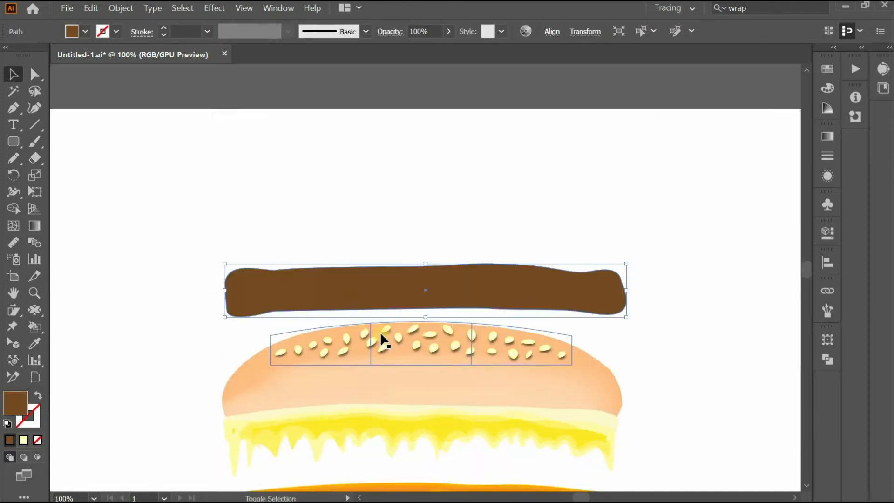
scroll(379, 339, up, 1)
- Offset the patty outline inward to create a smaller inner shape and fill that shape with light brown
click(121, 8)
mouse_move(182, 261)
click(298, 298)
key(Return)
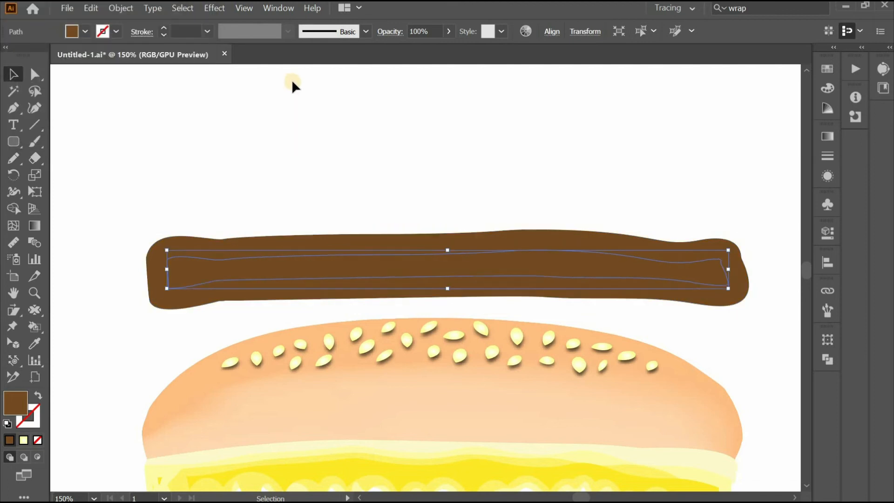
click(121, 8)
click(298, 298)
click(102, 114)
click(326, 256)
click(85, 31)
click(90, 75)
- Blend the light brown inner shape with the dark brown patty outline
click(34, 242)
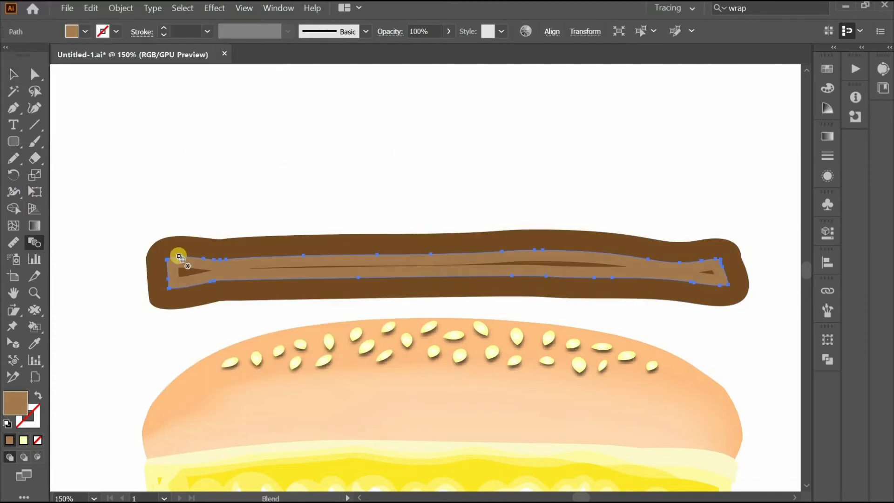
click(178, 257)
click(158, 247)
click(13, 74)
click(394, 154)
click(653, 246)
click(279, 186)
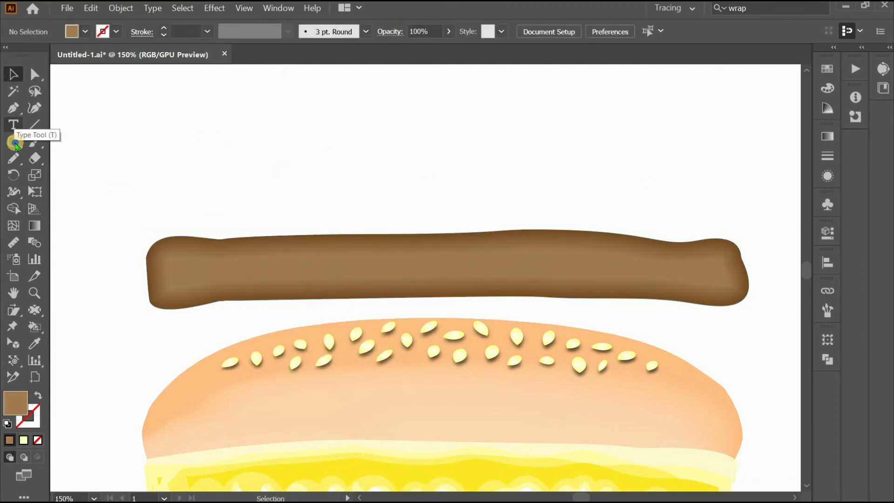
- Draw wavy grill marks along the patty with the Pencil, fill them dark brown and stretch them to the patty's full width
click(14, 158)
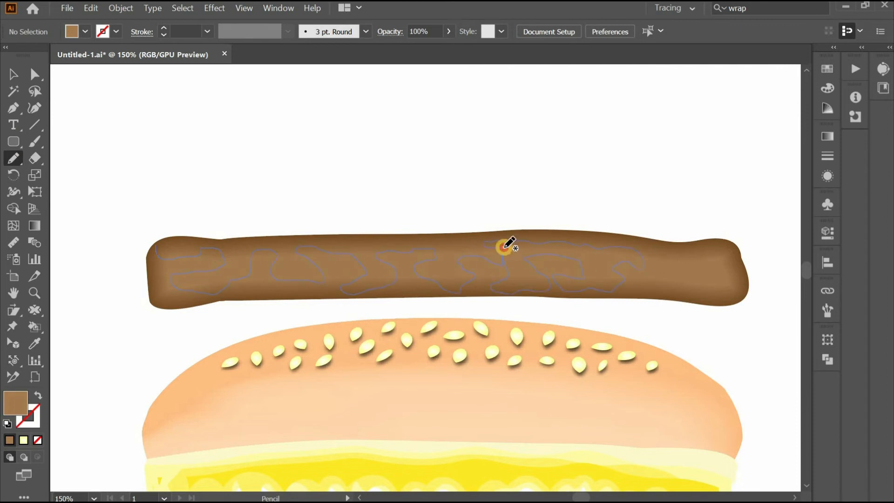
drag(156, 245, 158, 252)
click(85, 32)
click(123, 75)
click(14, 74)
drag(644, 265, 732, 266)
drag(443, 235, 443, 241)
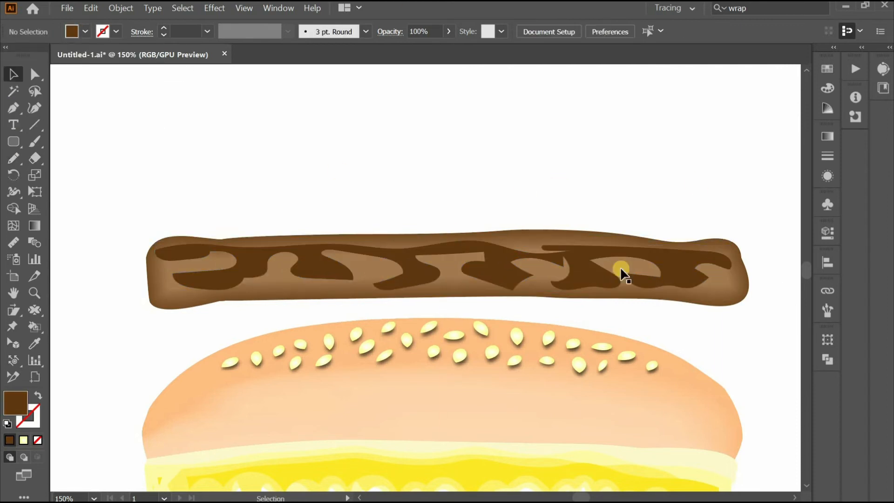
- Try to blend the dark grill marks with the patty
click(34, 242)
click(187, 252)
key(v)
key(ctrl+shift+a)
click(393, 255)
key(ctrl+z)
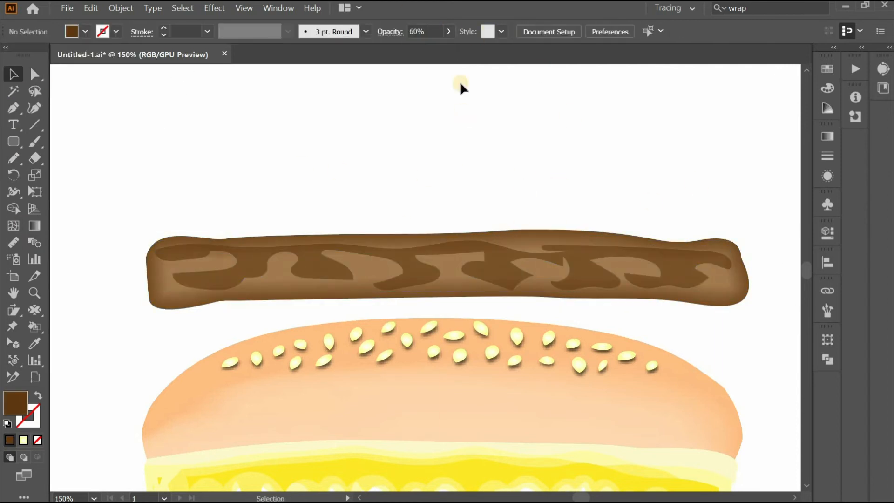
- Lower the grill marks' opacity to 55% and try blending them with the patty again
click(448, 31)
mouse_move(447, 48)
mouse_down()
mouse_move(411, 48)
mouse_move(423, 48)
mouse_up()
click(35, 242)
click(13, 74)
key(ctrl+z)
- Paste a copy of the grill marks in front, flip it vertically, fit it across the patty and set its opacity to 100%
key(ctrl+c)
drag(732, 241, 588, 253)
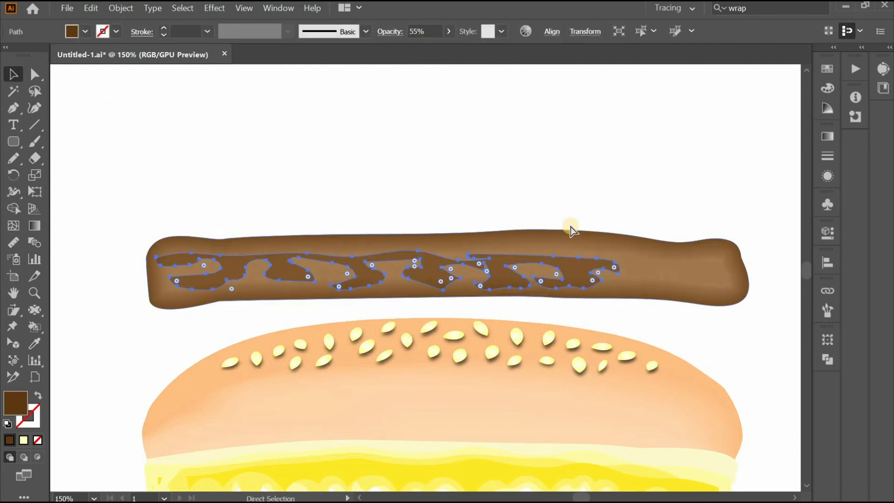
key(ctrl+f)
drag(488, 281, 541, 278)
drag(425, 286, 424, 204)
drag(638, 225, 728, 272)
drag(445, 295, 445, 288)
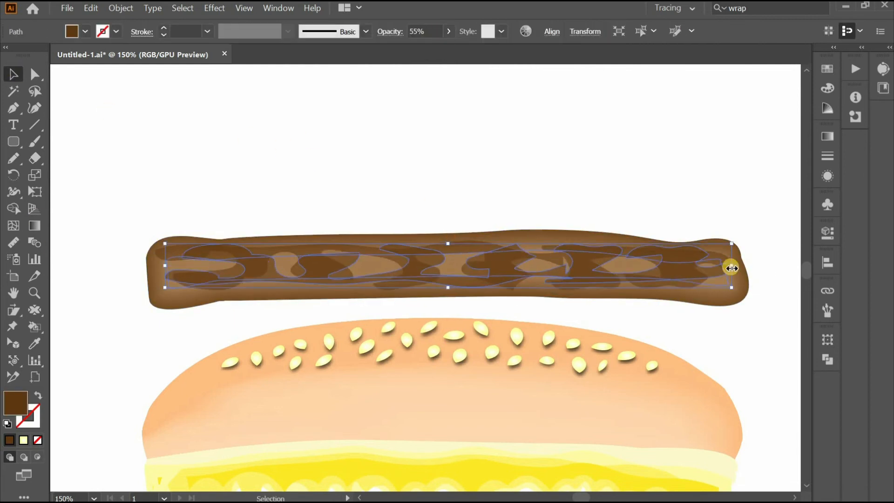
click(448, 31)
drag(421, 48, 448, 48)
- Try to blend the flipped grill marks with the patty blend
key(w)
click(289, 244)
key(ctrl+z)
key(v)
key(w)
click(266, 280)
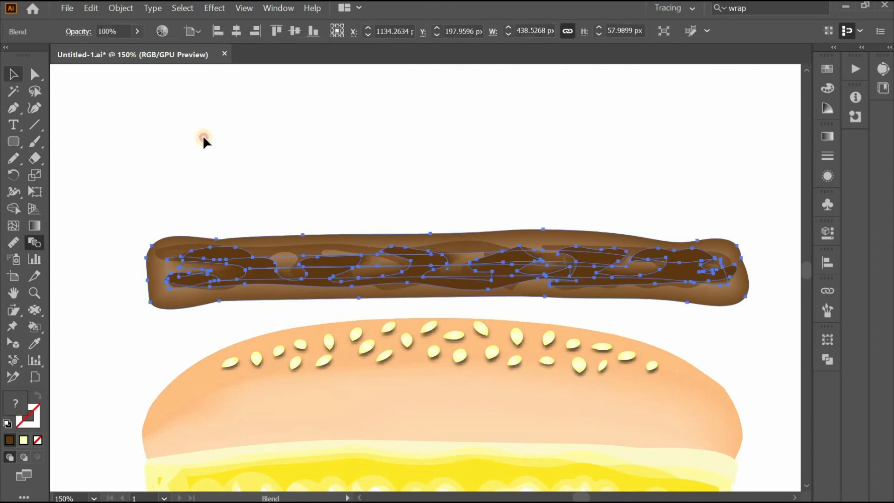
key(ctrl+z)
- Reshape the flipped grill marks near the patty's ends with the Curvature tool so they extend closer to its edges
scroll(740, 194, down, 1)
scroll(740, 182, up, 1)
key(shift+grave)
click(558, 205)
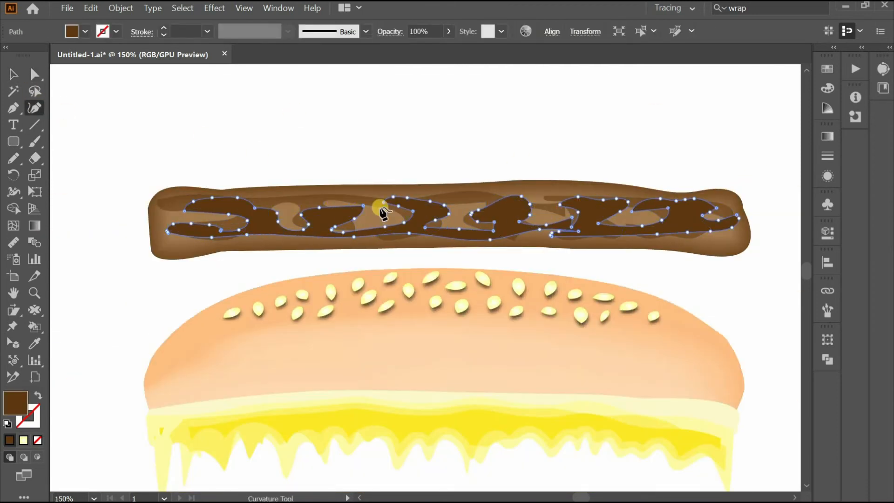
drag(631, 211, 634, 217)
drag(668, 207, 663, 214)
drag(716, 208, 729, 200)
click(729, 207)
drag(732, 228, 734, 244)
drag(688, 232, 688, 242)
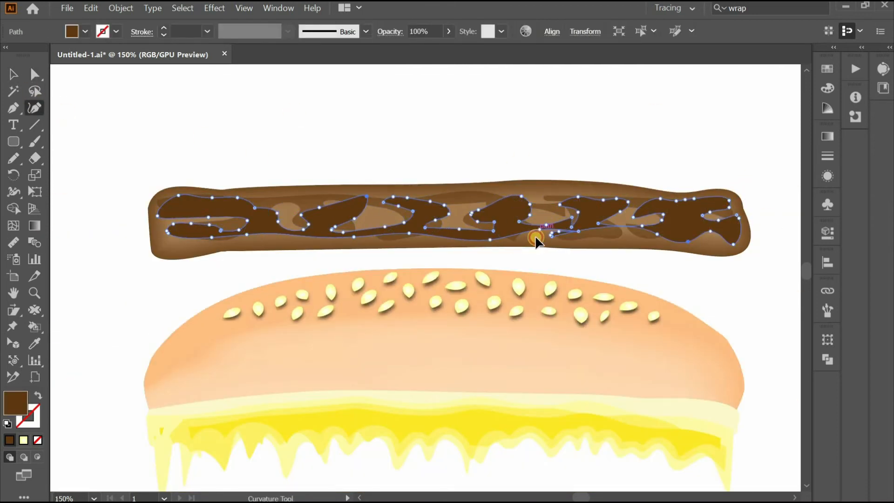
- Widen the flipped grill marks around the middle of the patty by moving their curve points
drag(444, 206, 465, 194)
drag(431, 201, 439, 195)
drag(451, 209, 465, 214)
drag(478, 210, 478, 196)
key(ctrl+shift+a)
key(v)
- Blend the patty with its grill marks, using Specified Steps spacing of 1
scroll(616, 218, down, 1)
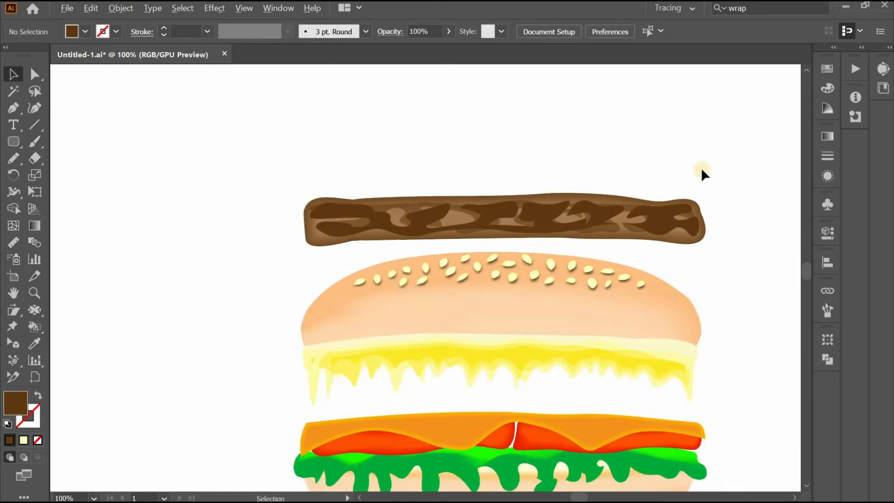
drag(700, 167, 308, 224)
shift+click(601, 195)
shift+click(599, 195)
click(120, 8)
mouse_move(181, 284)
click(341, 314)
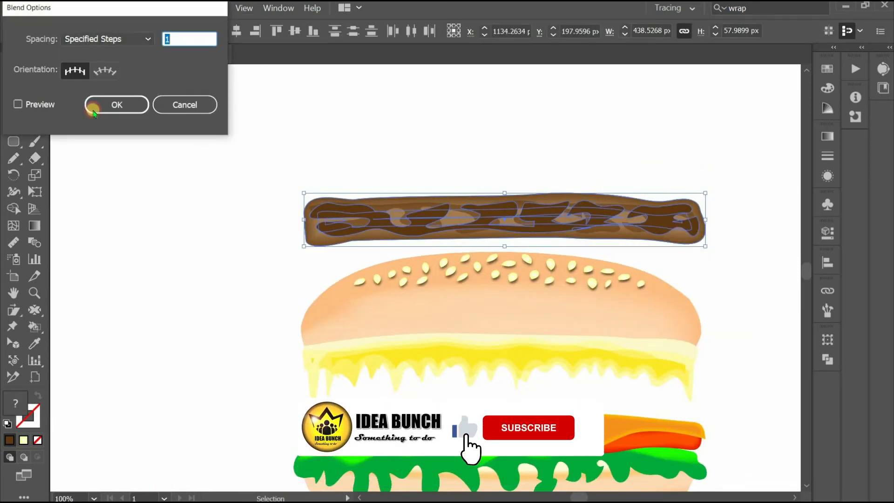
click(95, 104)
click(304, 124)
- Move the blended patty between the cheese and the orange layer and adjust its height to fit
drag(276, 148, 719, 261)
scroll(672, 188, down, 1)
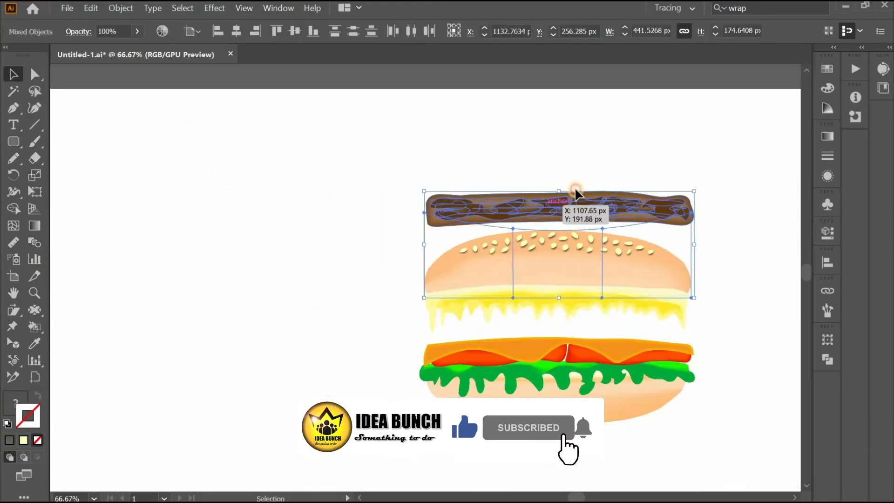
click(575, 185)
drag(574, 205, 570, 331)
drag(558, 316, 558, 319)
click(751, 237)
scroll(756, 372, up, 1)
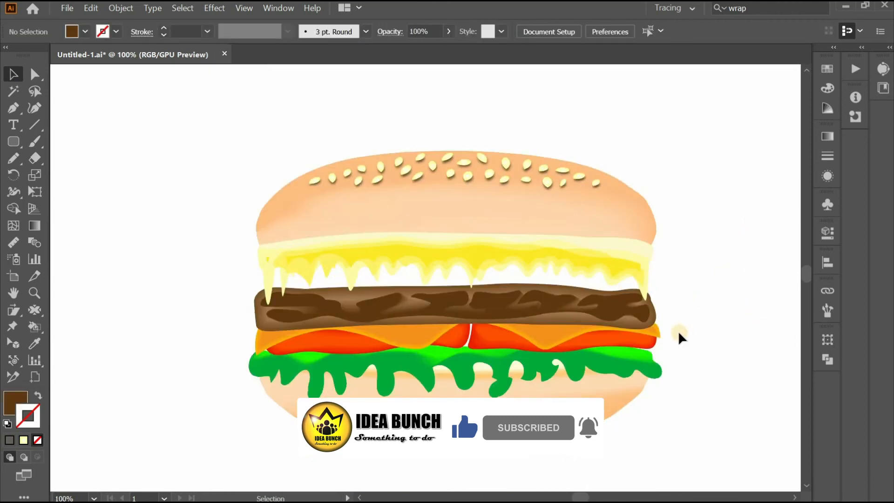
- Move the patty onto the empty area below the burger and enlarge its height to about 104 px
scroll(647, 258, down, 1)
drag(590, 261, 491, 424)
click(465, 379)
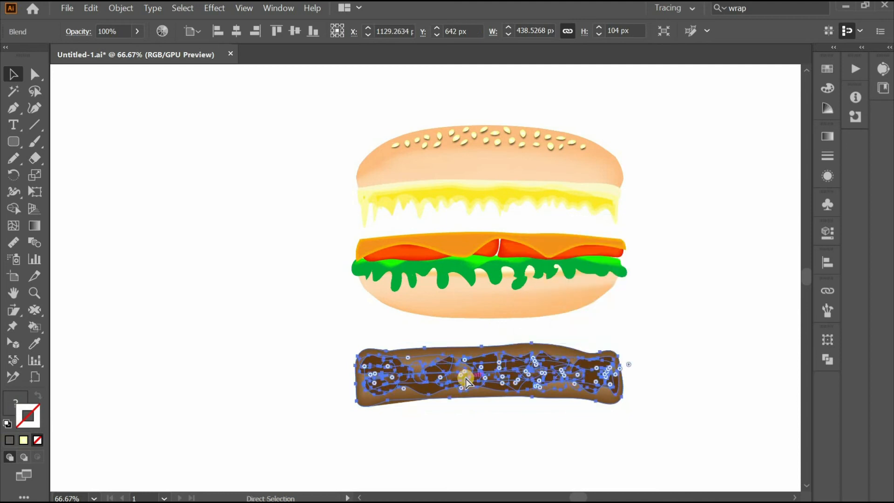
- Try to nest scaled-down copies of the patty at its centre and blend them with the full-size patty
mouse_move(543, 379)
mouse_down()
mouse_move(552, 399)
mouse_move(553, 368)
mouse_move(533, 395)
mouse_move(473, 283)
mouse_move(539, 393)
mouse_up()
shift+drag(618, 356, 552, 372)
drag(480, 397, 514, 390)
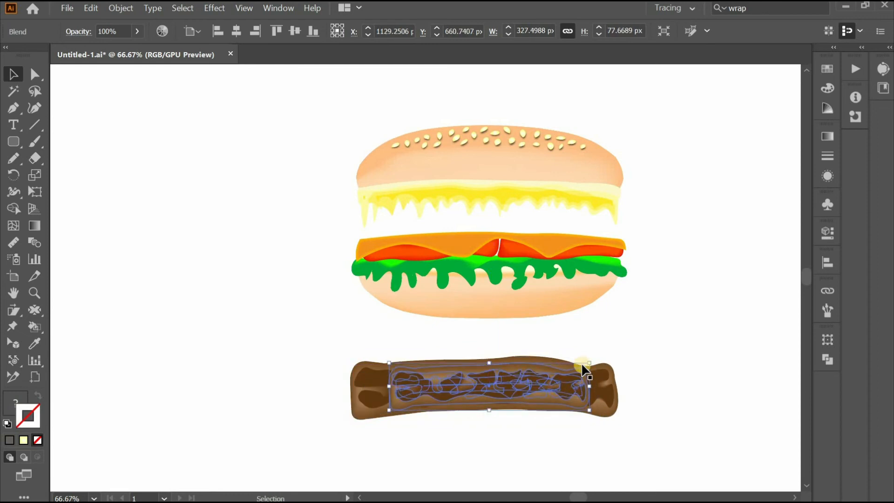
shift+drag(588, 363, 424, 401)
drag(406, 405, 491, 382)
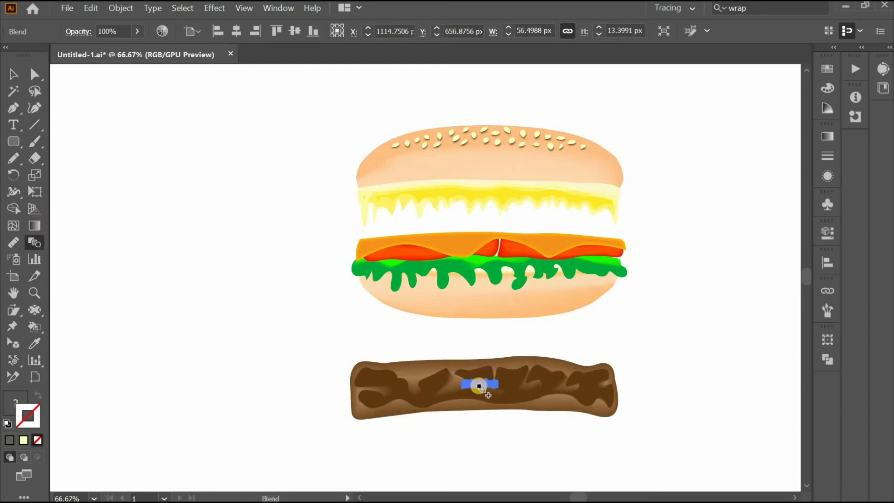
click(412, 385)
key(v)
key(ctrl+shift+a)
mouse_move(481, 383)
mouse_down()
mouse_move(450, 422)
mouse_move(486, 386)
mouse_move(486, 368)
mouse_up()
click(98, 195)
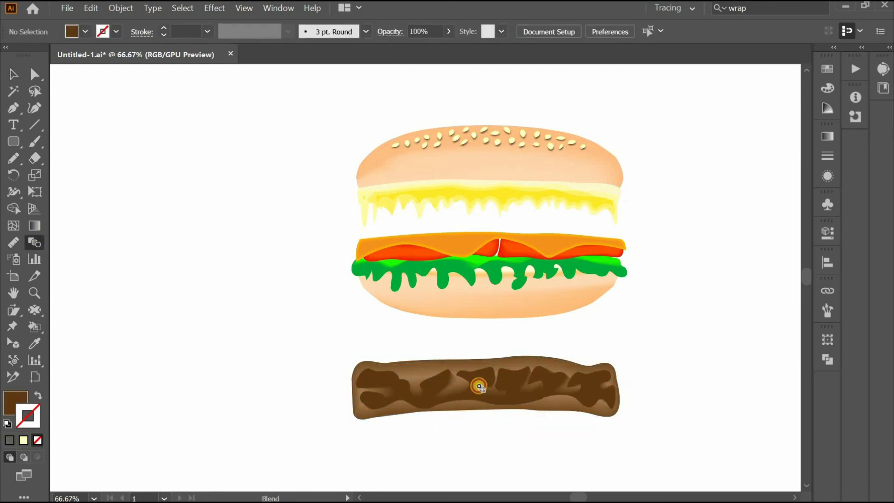
- Undo the blend and the smallest scaled-down patty copy
key(ctrl+z)
key(ctrl+z)
key(ctrl+z)
key(ctrl+z)
key(ctrl+z)
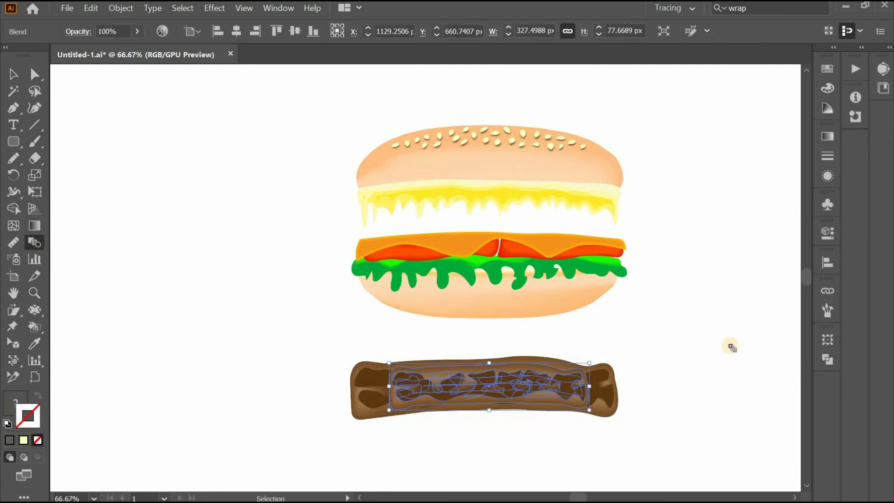
- Place the patty back between the cheese and the orange layer and reduce its height and width to fit the burger
click(14, 77)
drag(514, 375, 526, 221)
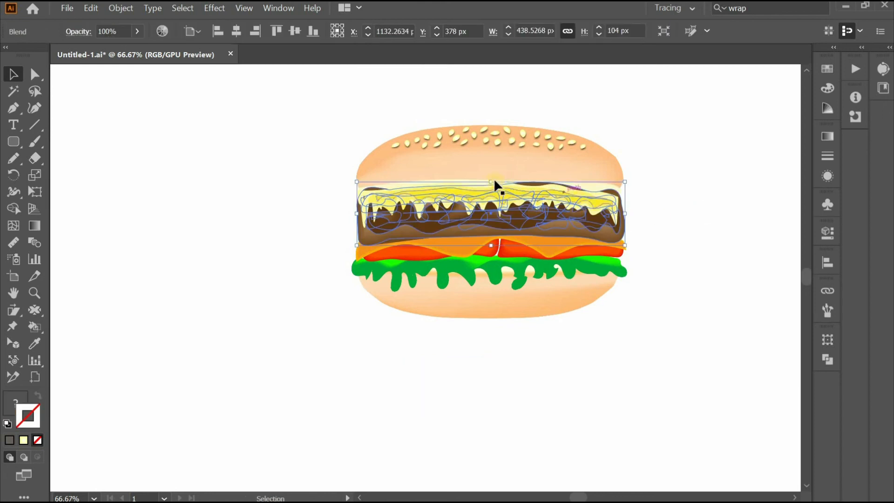
drag(624, 187, 622, 189)
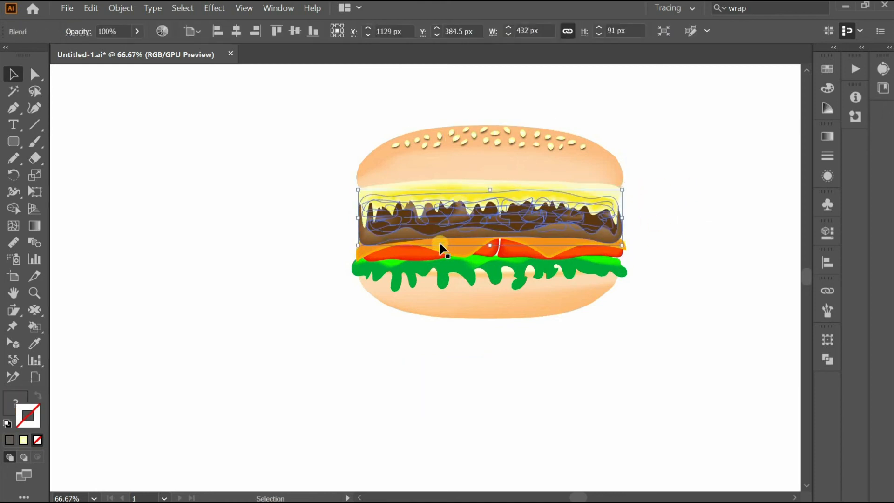
drag(357, 245, 361, 245)
drag(629, 244, 626, 248)
click(638, 250)
click(599, 232)
click(660, 277)
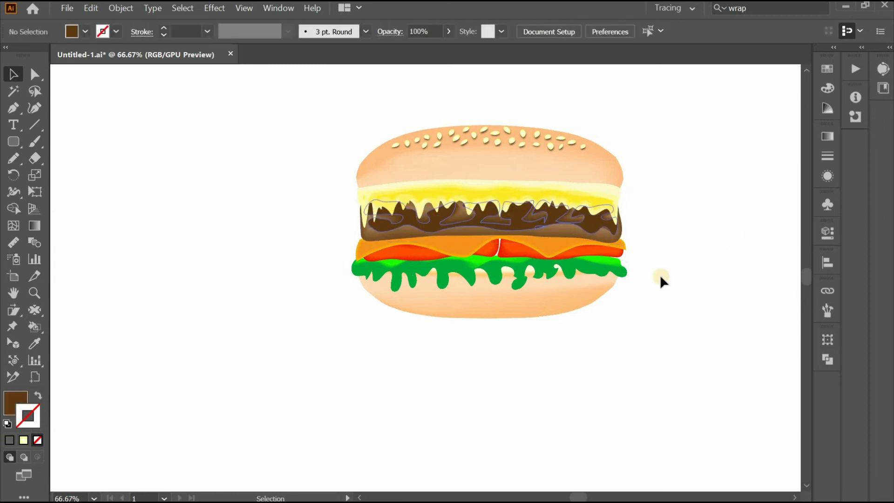
- Select all parts of the burger and group them
scroll(731, 199, up, 1)
scroll(661, 237, down, 1)
scroll(622, 219, up, 1)
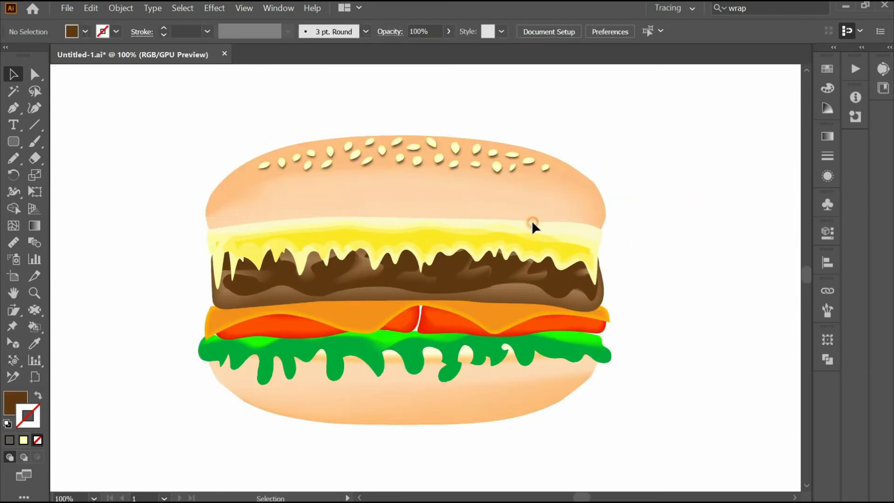
drag(705, 93, 101, 461)
right_click(394, 240)
click(421, 316)
- Enlarge the burger group to about 896 px wide and centre it horizontally and vertically on the artboard
scroll(467, 134, down, 3)
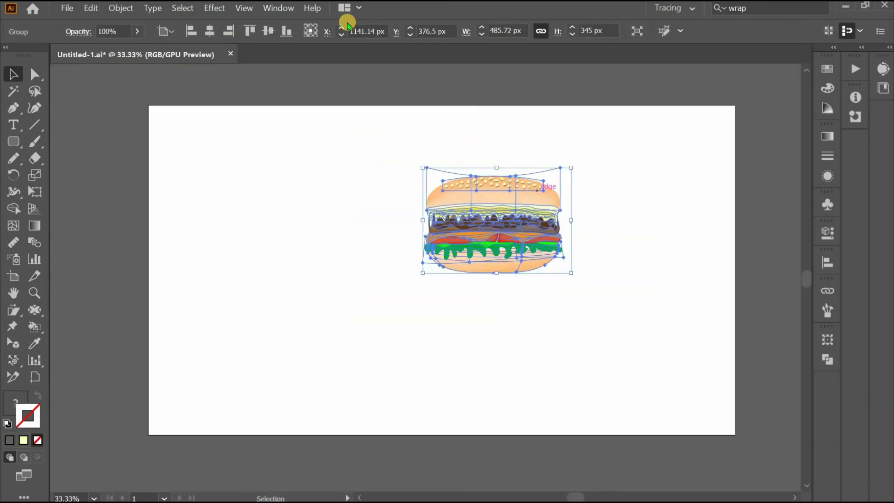
click(210, 31)
click(267, 32)
click(349, 139)
click(455, 275)
drag(516, 217, 640, 128)
click(209, 31)
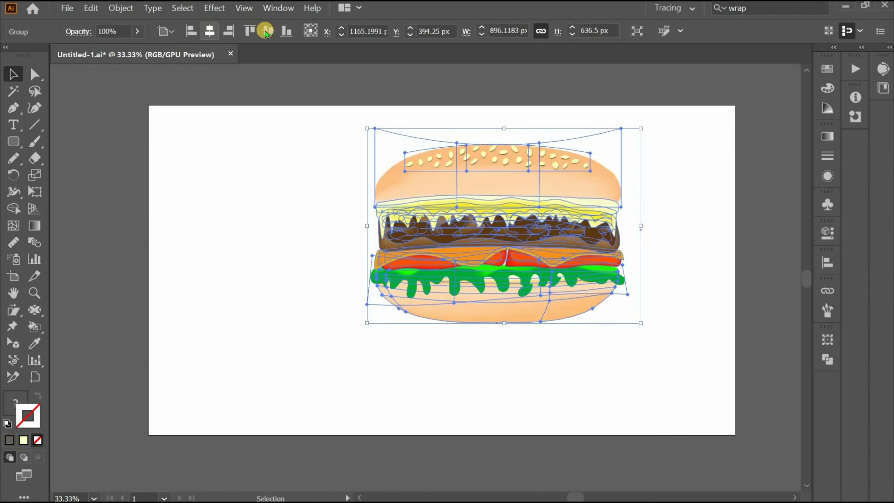
click(265, 32)
- Draw a rectangle covering the whole artboard, send it behind the burger and fill it with black
key(ctrl+shift+a)
click(13, 141)
drag(146, 101, 734, 435)
click(13, 74)
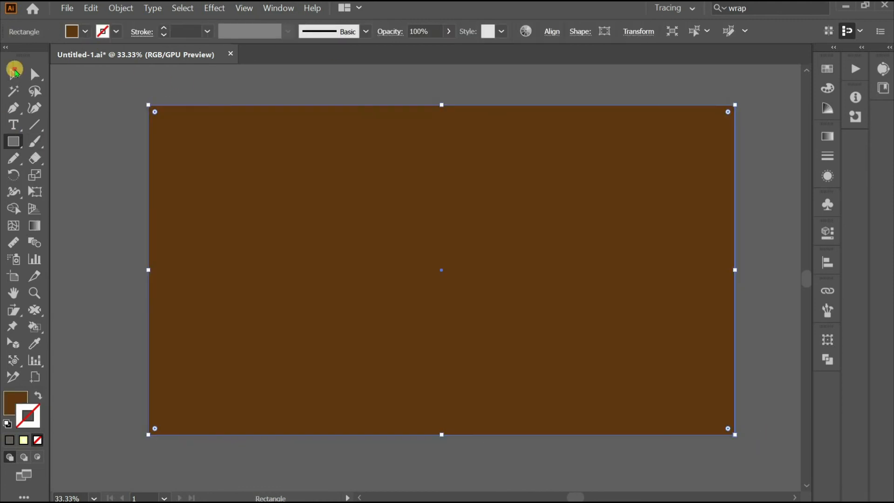
right_click(287, 182)
mouse_move(326, 350)
click(466, 383)
click(85, 31)
click(32, 56)
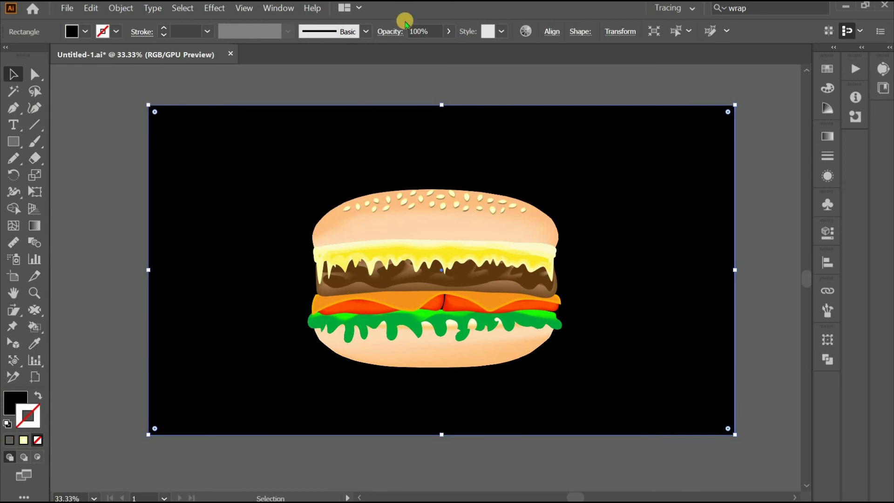
- Add the title text "Burger" above the burger, filled white at 53 pt in the Billy Ohio font
key(ctrl+shift+a)
click(336, 130)
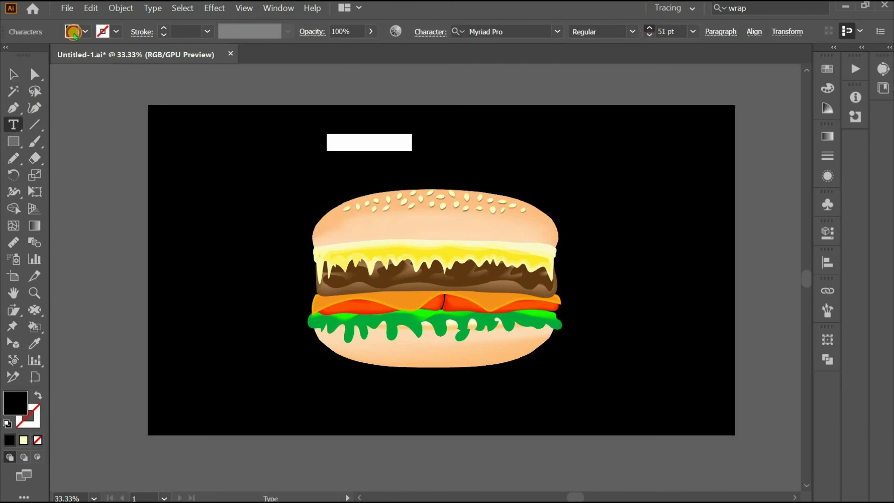
key(ctrl+shift+period)
click(73, 32)
click(32, 54)
click(557, 31)
scroll(672, 246, down, 6)
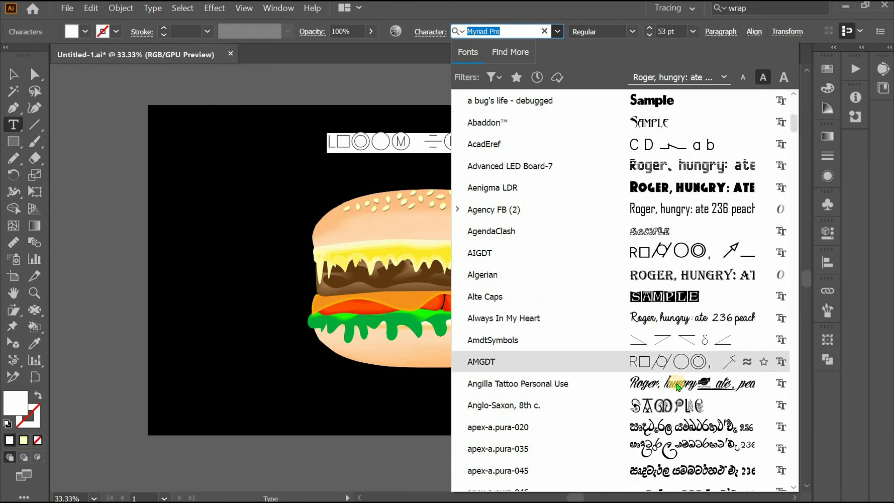
scroll(678, 386, down, 10)
click(512, 339)
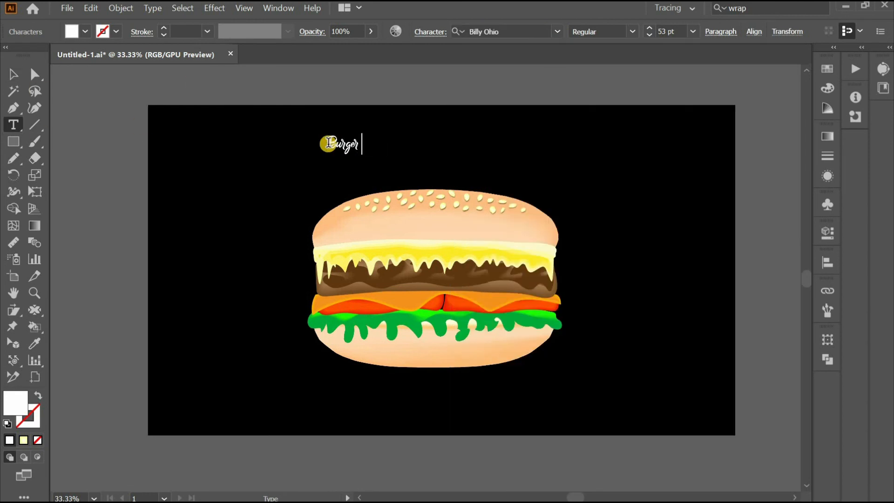
- Enlarge the "Burger" title to about 193 pt near the artboard's upper edge and move the burger down below it
click(13, 74)
drag(363, 156, 509, 152)
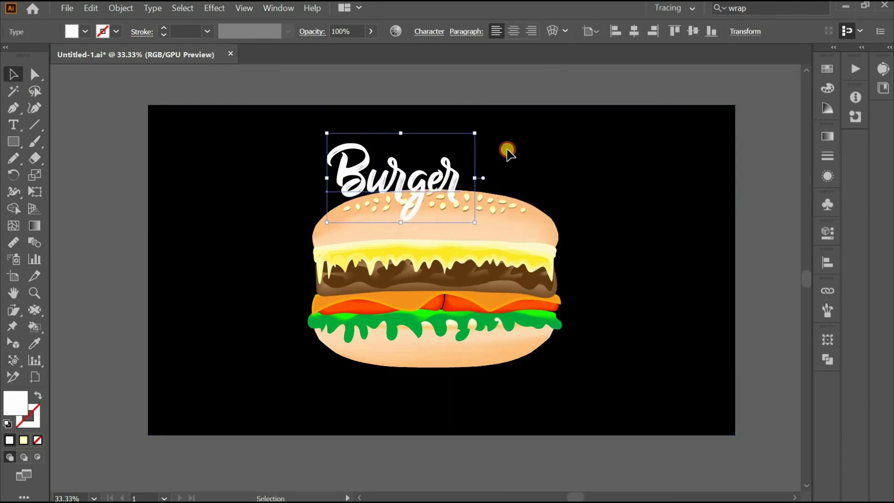
drag(442, 172, 474, 142)
drag(504, 103, 484, 113)
drag(467, 266, 470, 299)
- Centre the "Burger" title horizontally on the artboard and enlarge it a little more
double_click(426, 155)
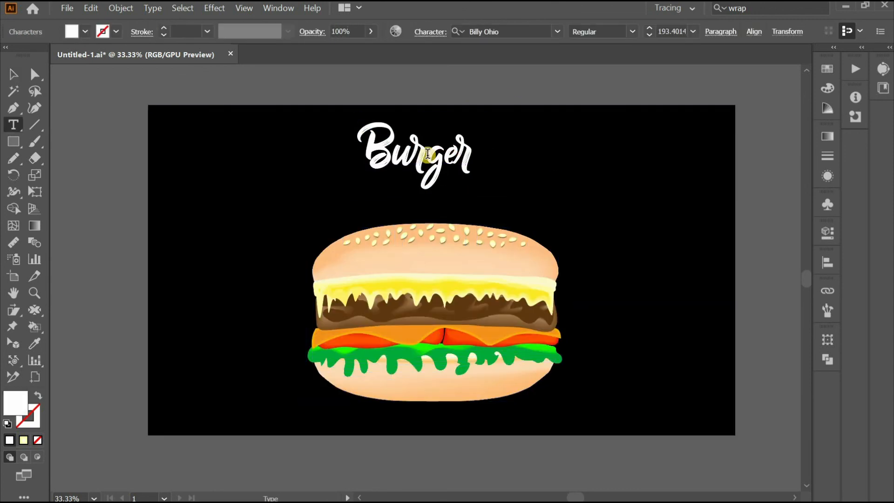
click(13, 74)
click(634, 31)
drag(442, 191, 442, 210)
- Fill the background rectangle with a white-to-black radial gradient and set the gradient's midpoint to about 18%
click(608, 206)
scroll(643, 235, down, 2)
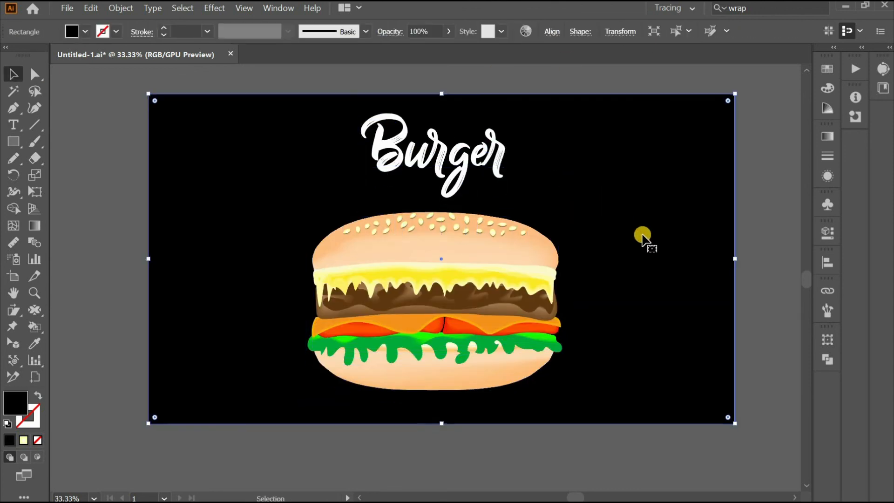
key(ctrl+F9)
click(666, 156)
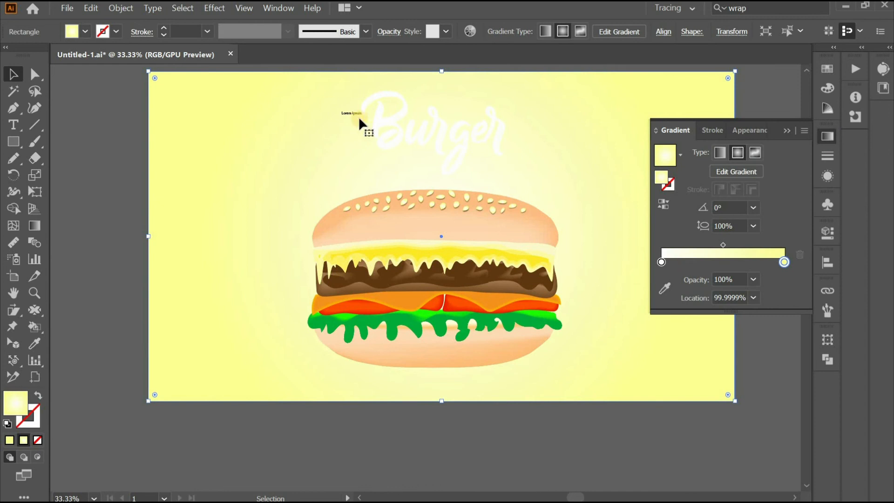
double_click(784, 262)
click(627, 385)
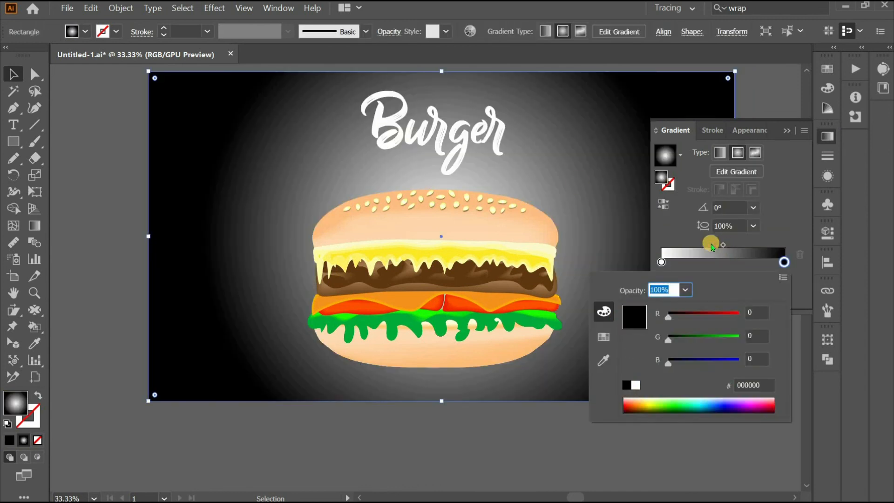
drag(711, 245, 684, 241)
- Adjust the centre and spread of the background's radial gradient so its glow sits behind the burger, and deselect it
click(736, 171)
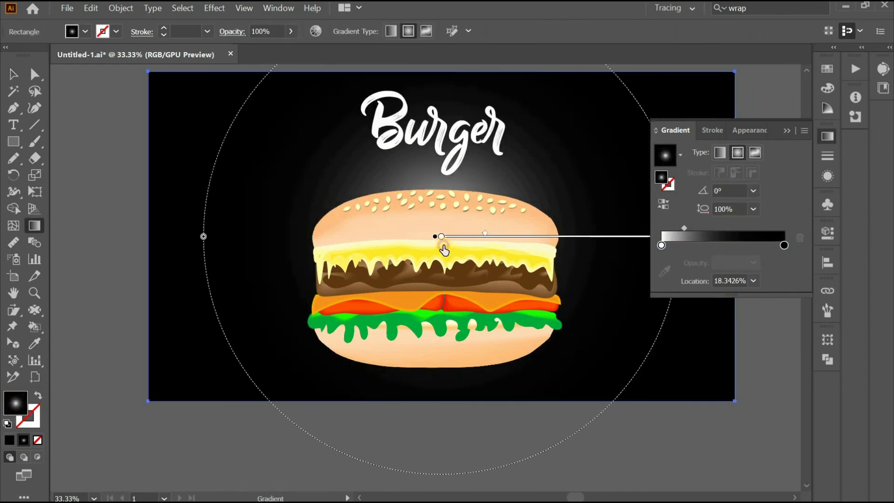
mouse_move(434, 237)
mouse_down()
mouse_move(439, 302)
mouse_move(438, 215)
mouse_up()
drag(440, 293, 439, 285)
scroll(453, 79, up, 3)
mouse_move(450, 77)
mouse_down()
mouse_move(450, 118)
mouse_move(449, 90)
mouse_up()
click(783, 131)
scroll(605, 181, down, 2)
click(14, 74)
click(99, 100)
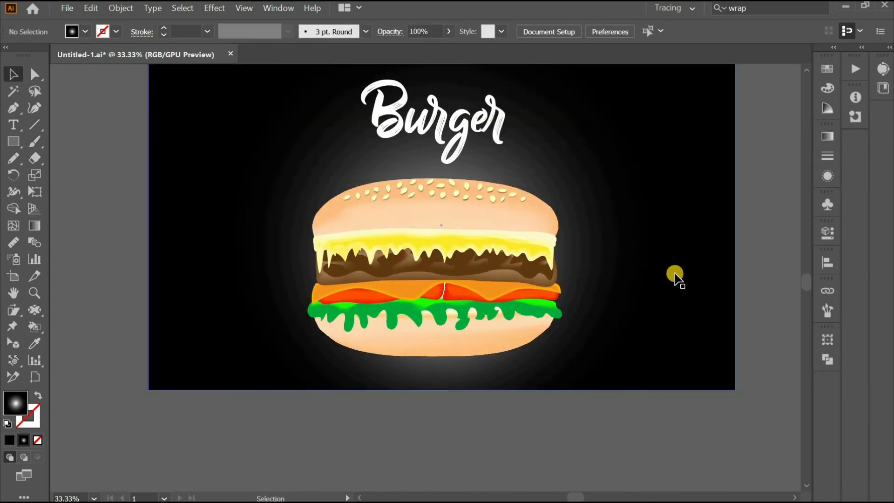
- Draw a wide ellipse beside the burger with a white-to-black radial gradient and move its white stop to about 12%
click(467, 330)
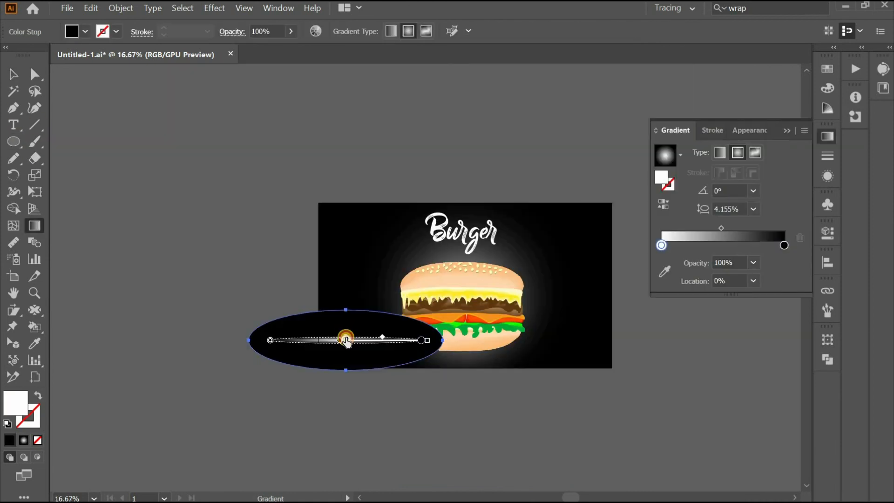
click(344, 340)
scroll(344, 339, up, 1)
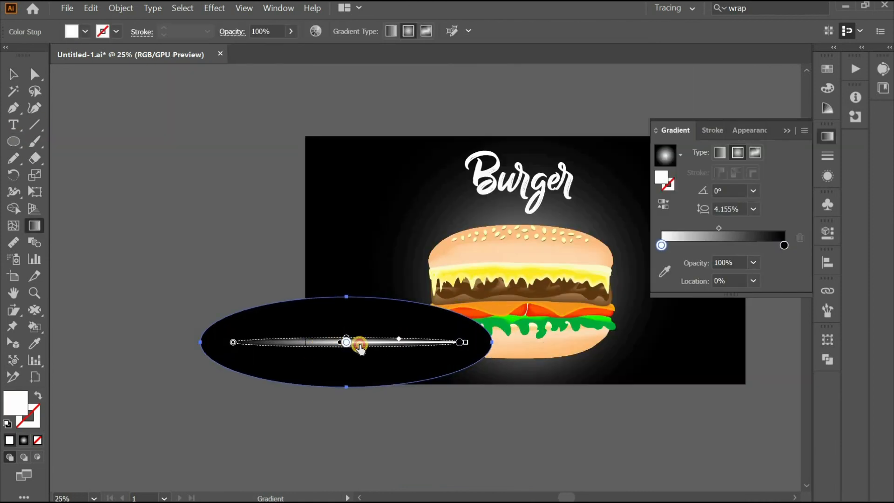
click(262, 344)
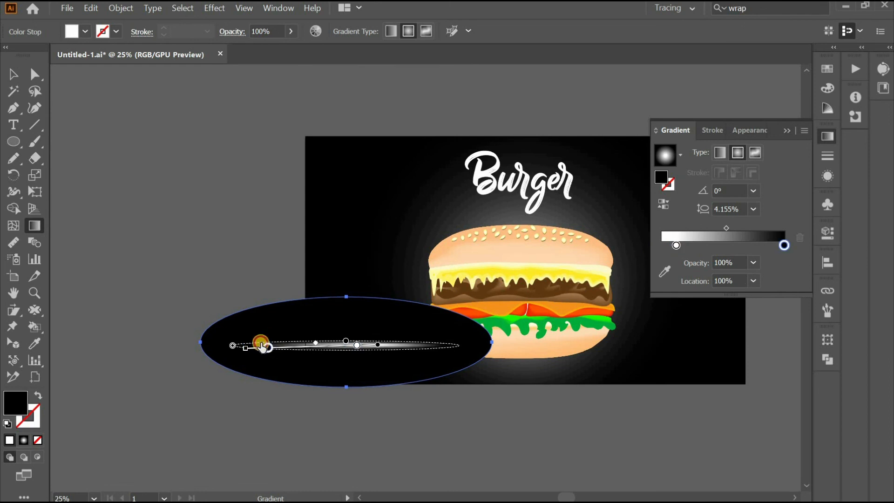
- Undo the last gradient edits on the ellipse and set its radial gradient's aspect ratio to about 26%
key(ctrl+z)
key(ctrl+z)
key(ctrl+z)
key(ctrl+z)
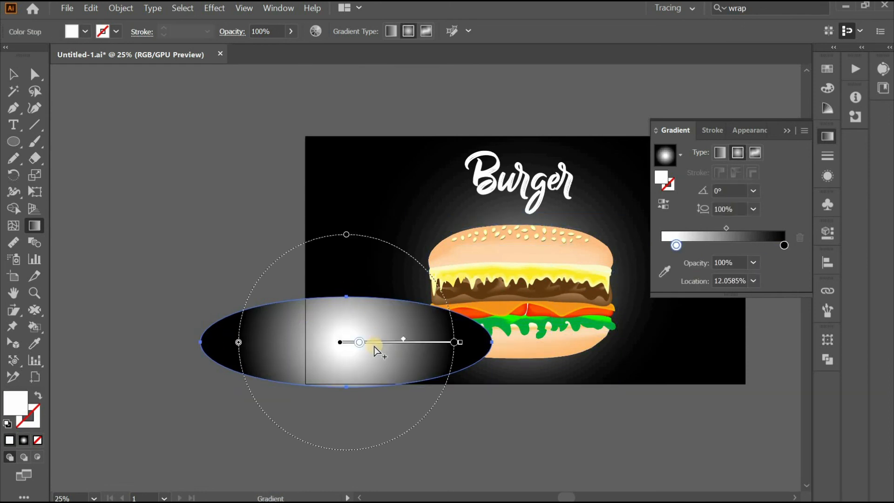
drag(340, 293, 342, 315)
- Move the ellipse under the burger, send it to the back and bring it forward one level above the background
click(14, 74)
drag(313, 366, 482, 368)
right_click(514, 364)
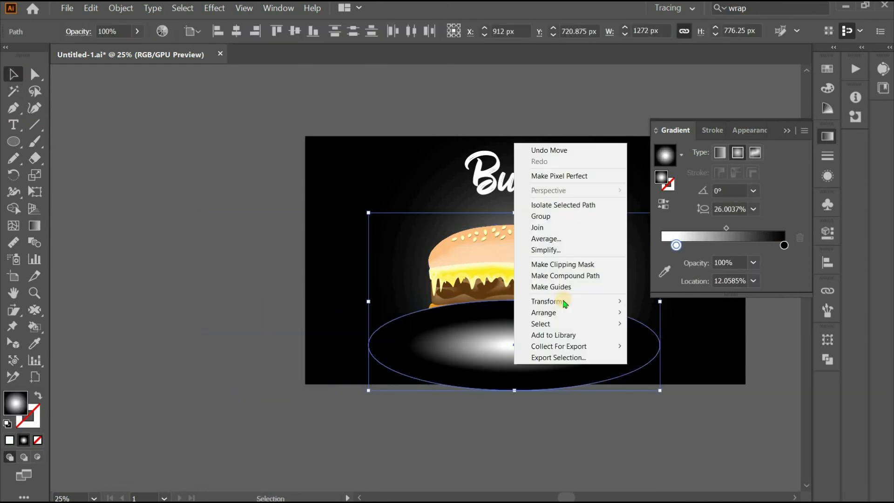
mouse_move(562, 313)
click(678, 347)
right_click(561, 355)
mouse_move(590, 303)
click(701, 316)
- Shift the glow ellipse down and nudge it sideways until it is centred beneath the burger
drag(614, 361, 621, 367)
drag(621, 371, 626, 374)
key(Left)
key(Left)
key(Left)
key(Left)
key(Left)
key(Left)
key(Left)
key(Left)
key(Left)
key(Left)
key(Left)
key(Left)
key(Left)
key(Left)
key(Left)
key(Left)
key(Left)
key(Left)
key(Left)
key(Left)
key(Up)
key(Up)
key(Right)
key(Right)
key(Right)
key(Right)
key(Right)
key(Right)
key(Right)
key(Right)
key(Right)
key(Right)
key(Right)
key(Right)
key(Right)
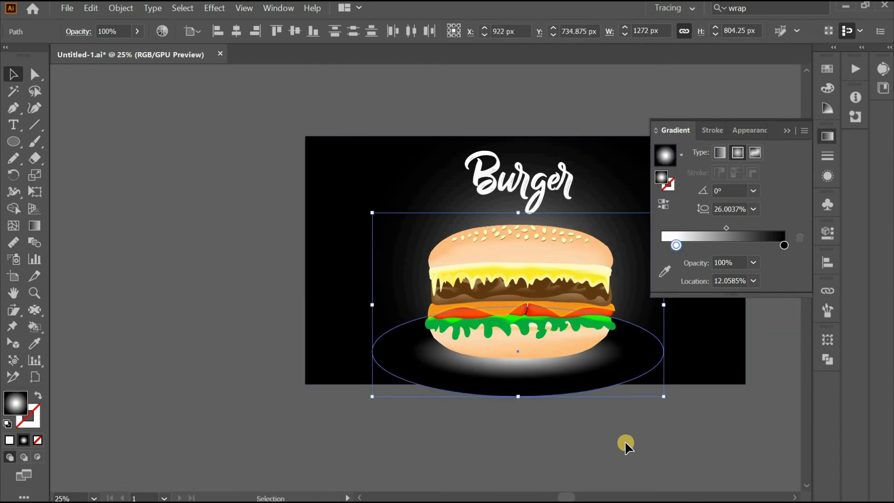
- Nudge the glow ellipse up close under the bottom bun and deselect it
scroll(605, 467, up, 2)
key(Up)
key(Up)
key(Up)
key(Up)
key(Up)
key(Up)
key(Up)
key(Up)
key(Up)
key(Up)
key(Up)
key(Up)
key(Up)
key(Up)
key(Up)
key(Up)
key(Up)
key(Up)
key(Up)
key(Up)
key(Down)
key(Down)
key(Down)
key(Down)
key(Down)
key(Down)
click(289, 93)
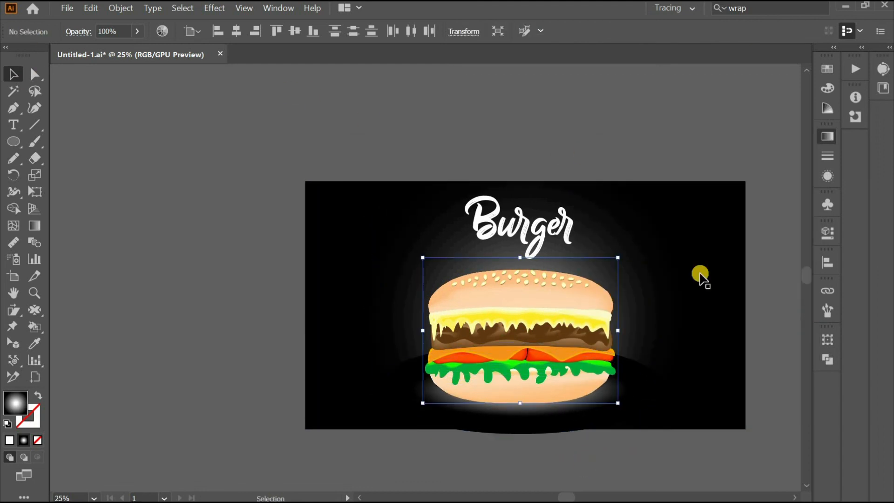
- Rework the background's radial gradient by turning its axis vertical and setting the white stop to about 3.7%
click(700, 275)
scroll(700, 276, up, 1)
click(829, 137)
click(34, 225)
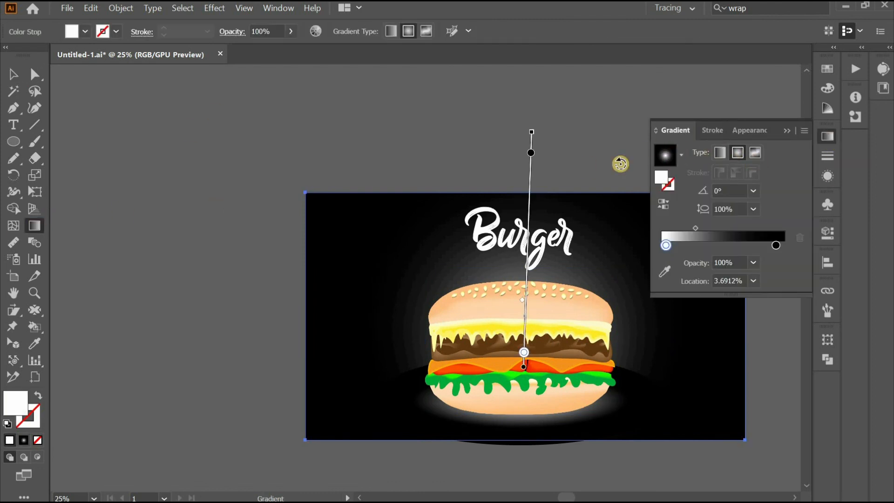